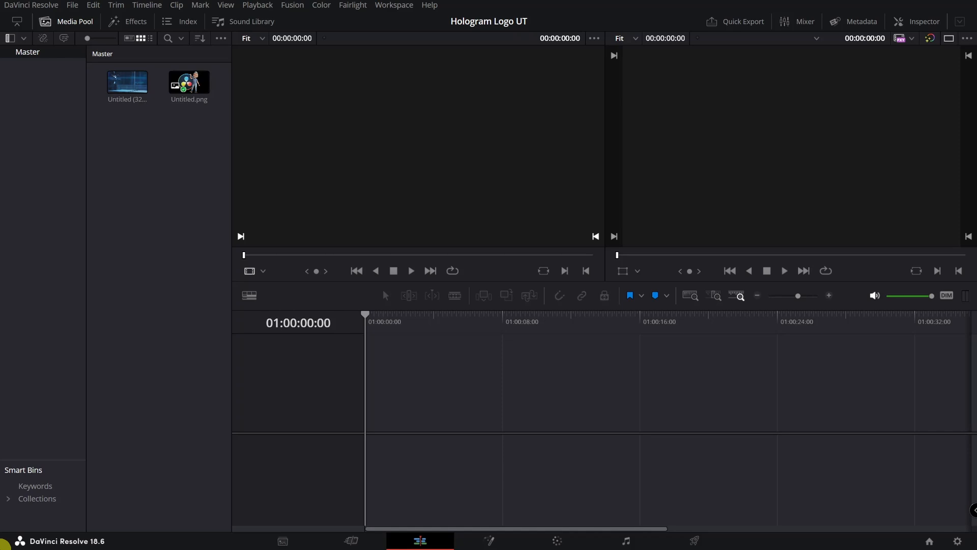
# - Create a new timeline named Timeline 1 from the Untitled (32) video clip, using the project settings
pyautogui.rightClick(125, 88)
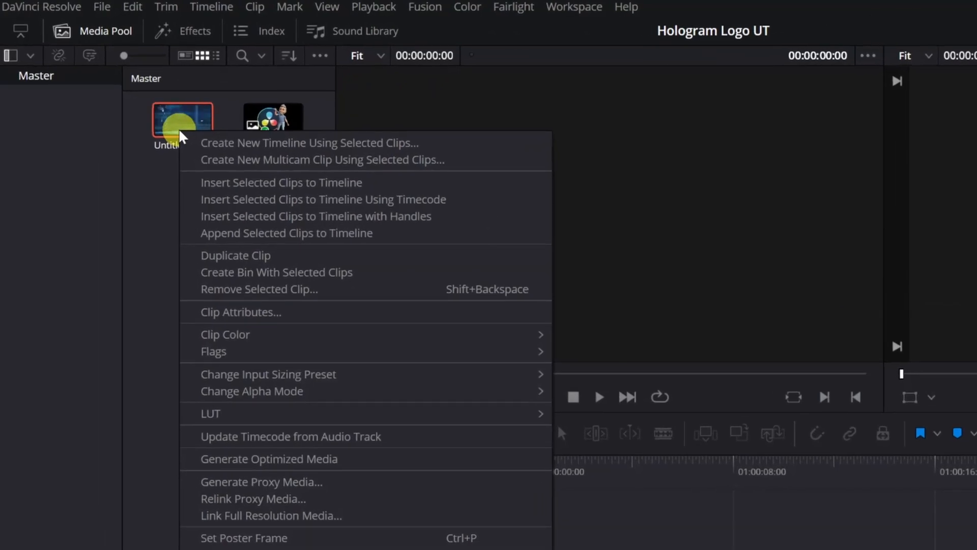
pyautogui.click(258, 183)
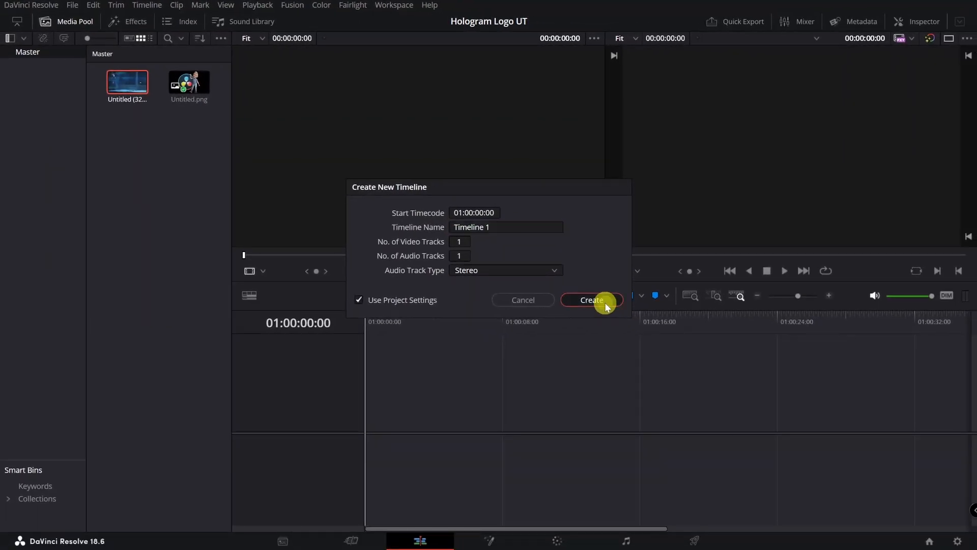
pyautogui.click(604, 302)
# - Place Untitled.png on the Video 2 track above the background clip, matching its full length
pyautogui.moveTo(679, 316); pyautogui.dragTo(355, 321)
pyautogui.click(132, 125)
pyautogui.moveTo(131, 124); pyautogui.dragTo(672, 380)
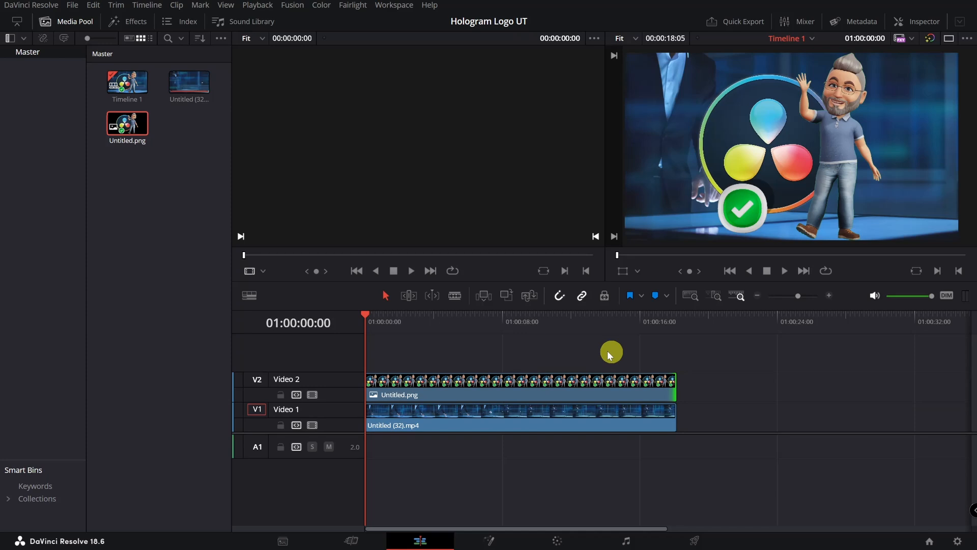
# - Combine the logo image and the background clip into a new Fusion clip and open it in the Fusion page
pyautogui.click(563, 344)
pyautogui.keyDown('ctrl'); pyautogui.click(501, 384); pyautogui.keyUp('ctrl')
pyautogui.keyDown('ctrl'); pyautogui.click(479, 429); pyautogui.keyUp('ctrl')
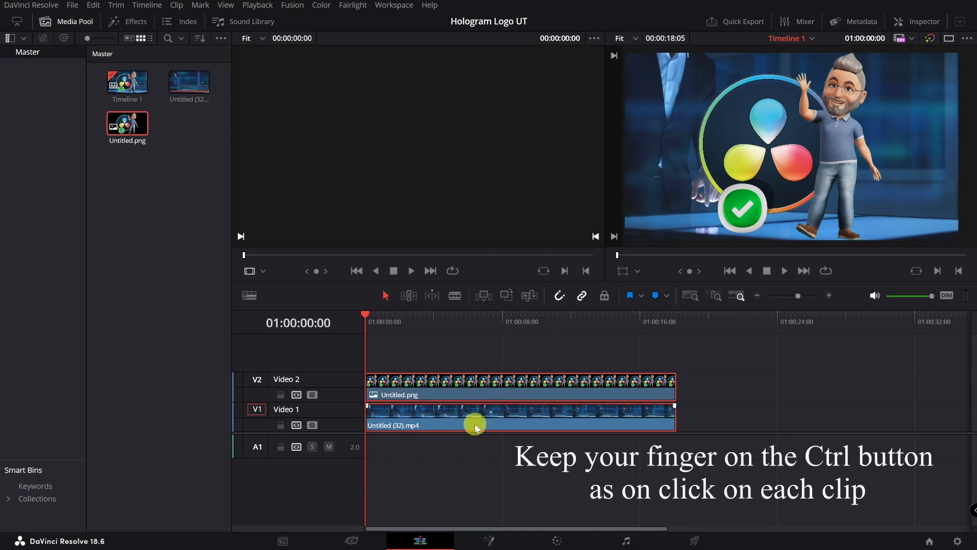
pyautogui.rightClick(475, 427)
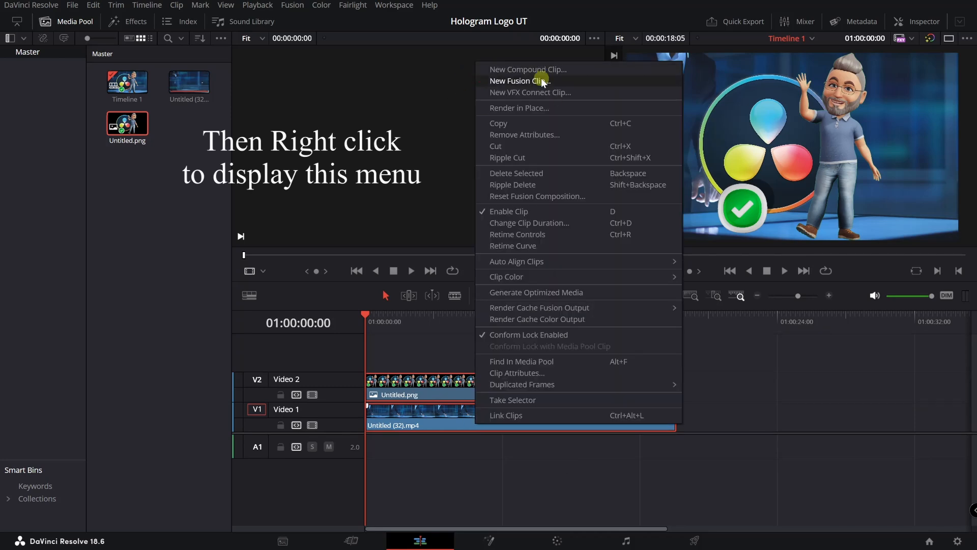
pyautogui.click(542, 80)
pyautogui.rightClick(479, 420)
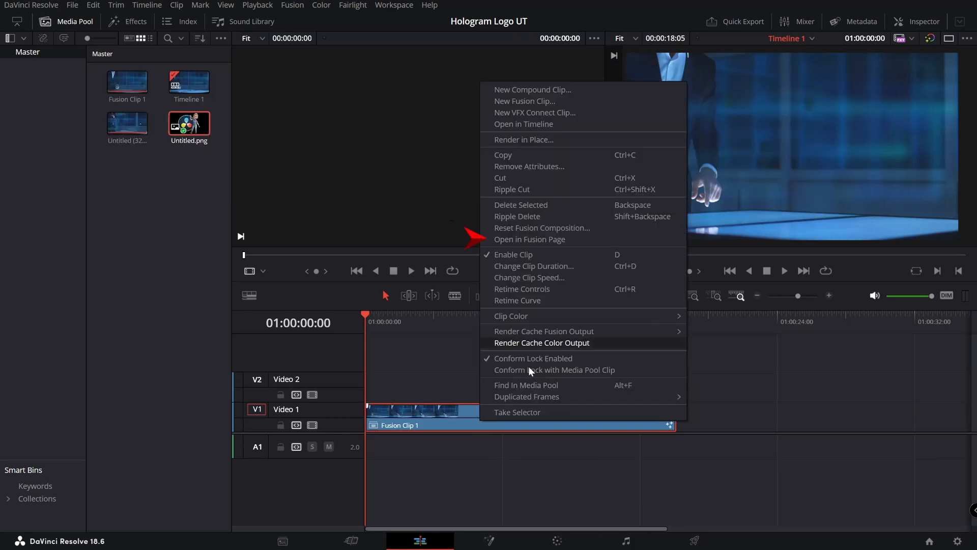
pyautogui.click(571, 239)
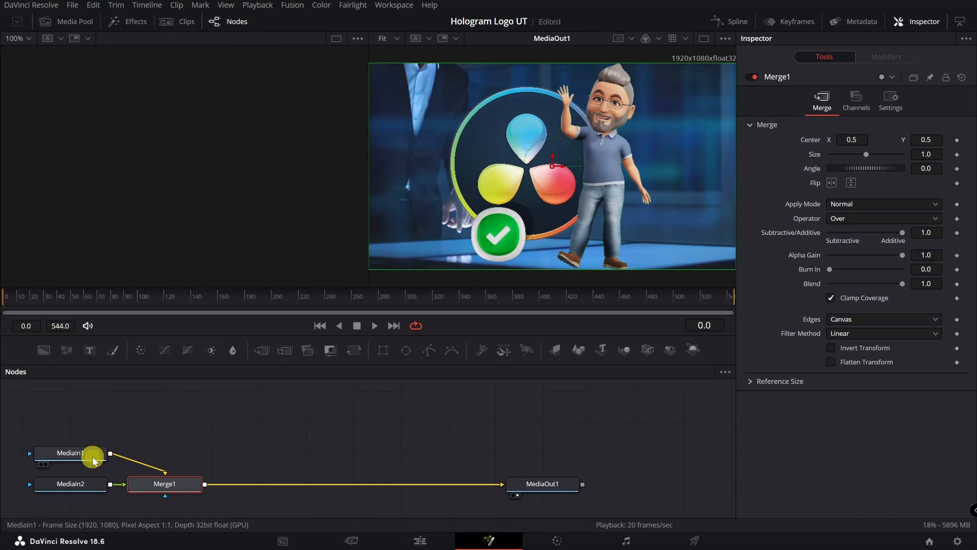
# - Move the MediaIn1 node directly above Merge1 and show it in the first viewer
pyautogui.moveTo(93, 459); pyautogui.dragTo(186, 420)
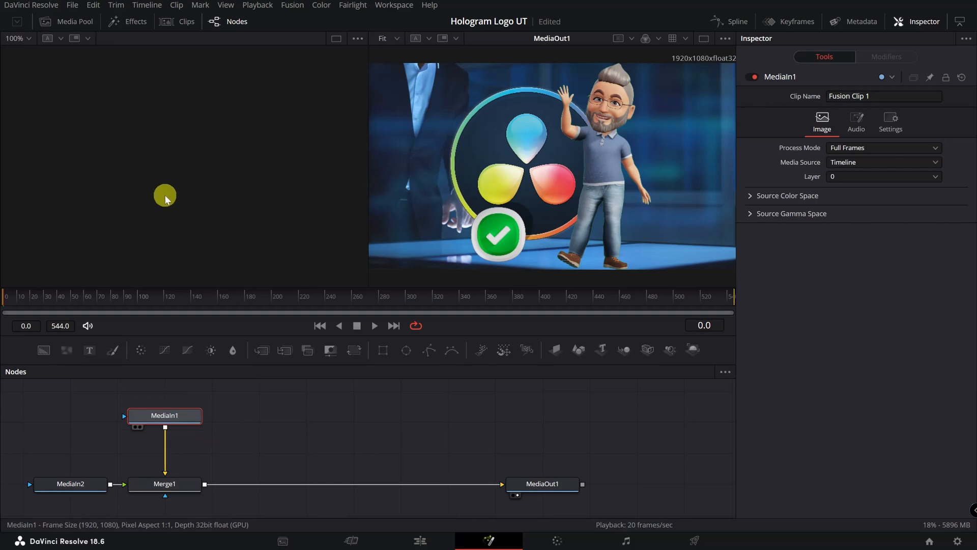
pyautogui.press('1')
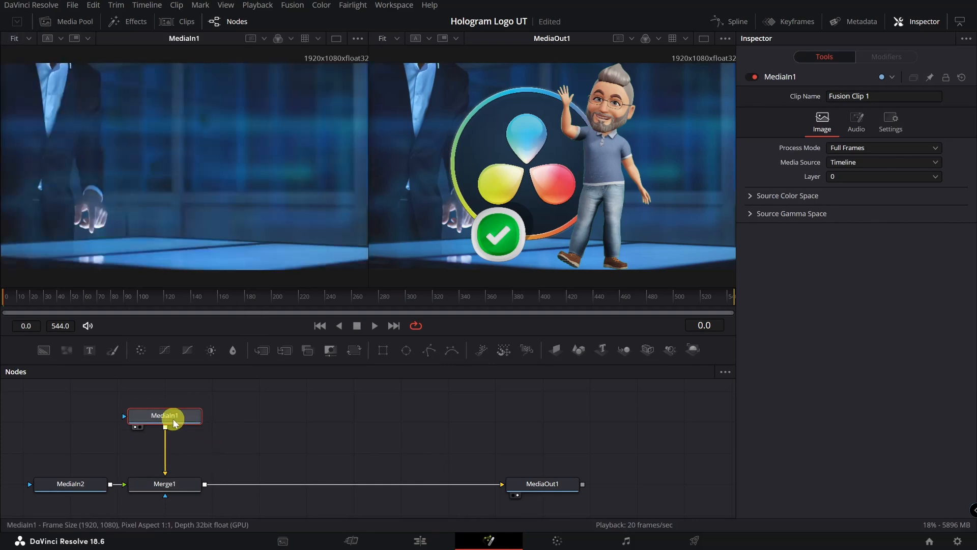
# - Rename the MediaIn1 node as BG MEDIA
pyautogui.moveTo(172, 419)
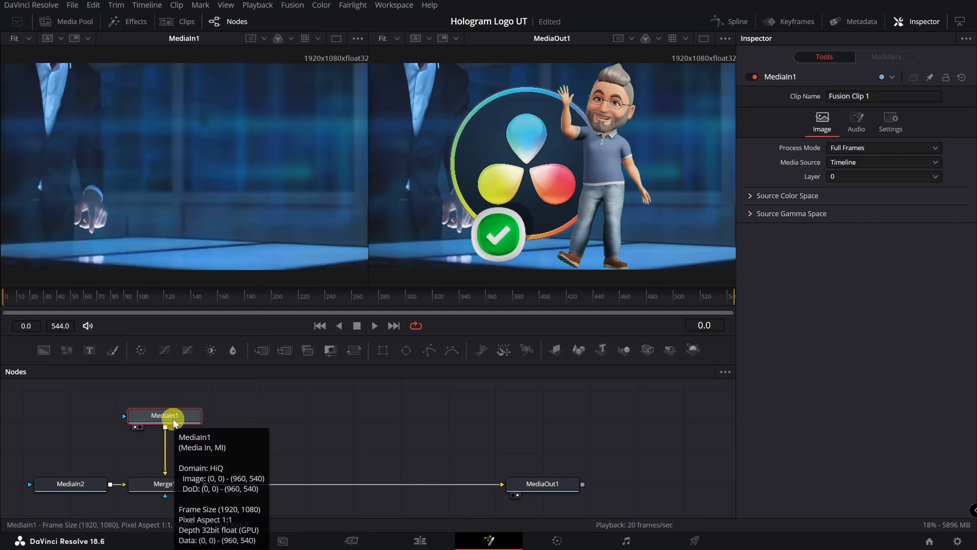
pyautogui.press('F2')
pyautogui.press('BackSpace')
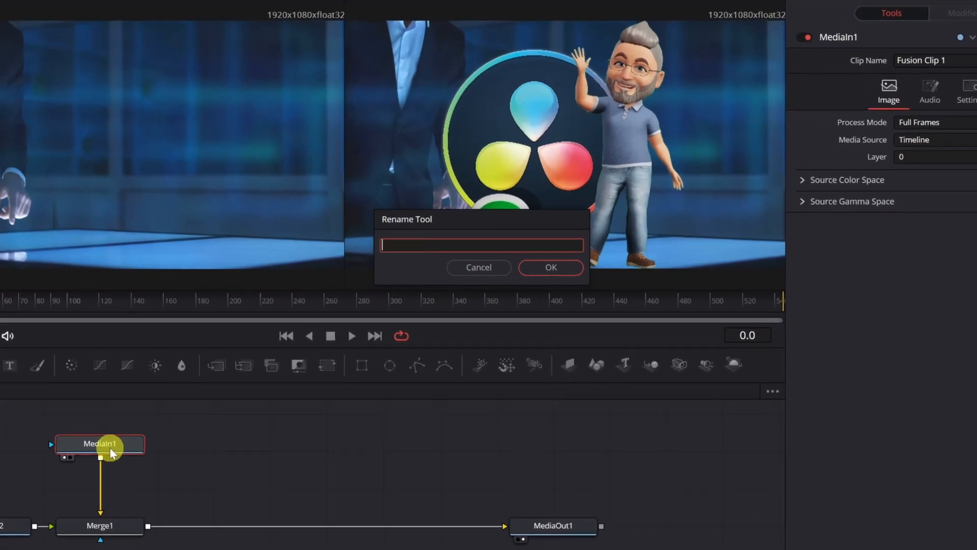
pyautogui.write('BG MEDIA')
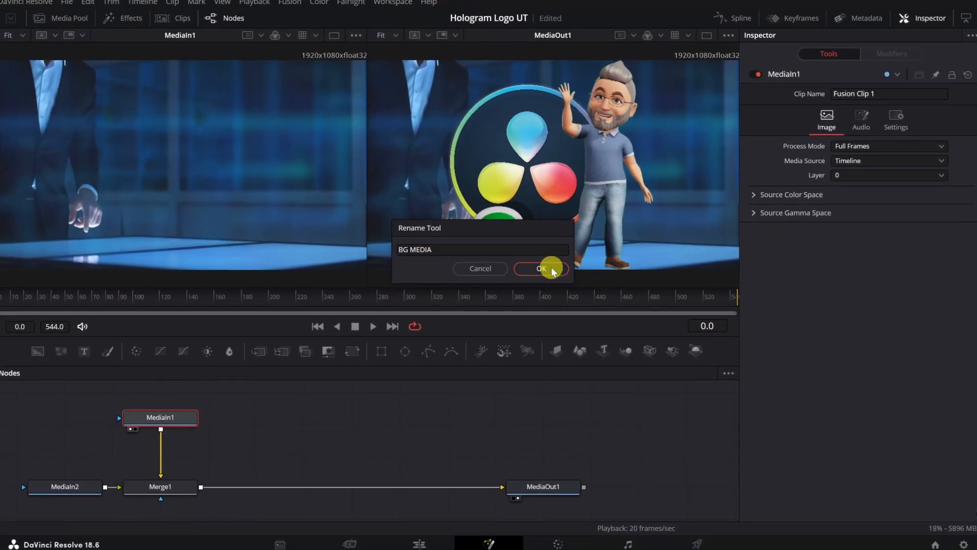
pyautogui.click(540, 268)
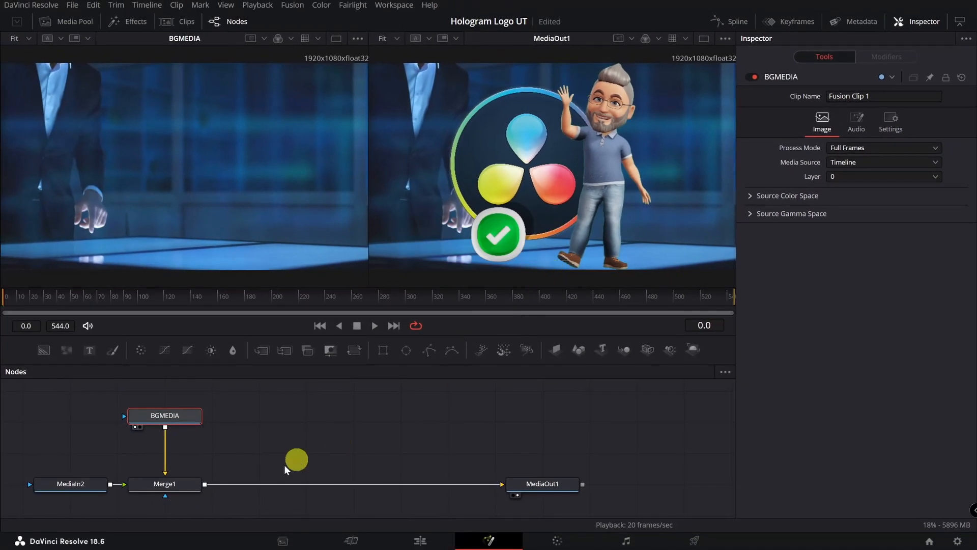
# - Show MediaIn2 in the second viewer and rename the node as LOGOMEDIA
pyautogui.moveTo(76, 490); pyautogui.dragTo(473, 188)
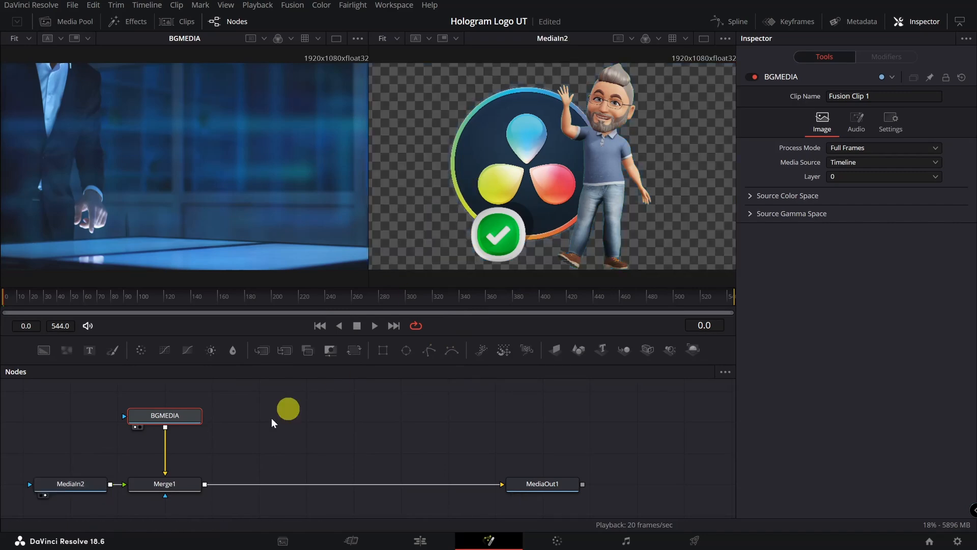
pyautogui.click(79, 483)
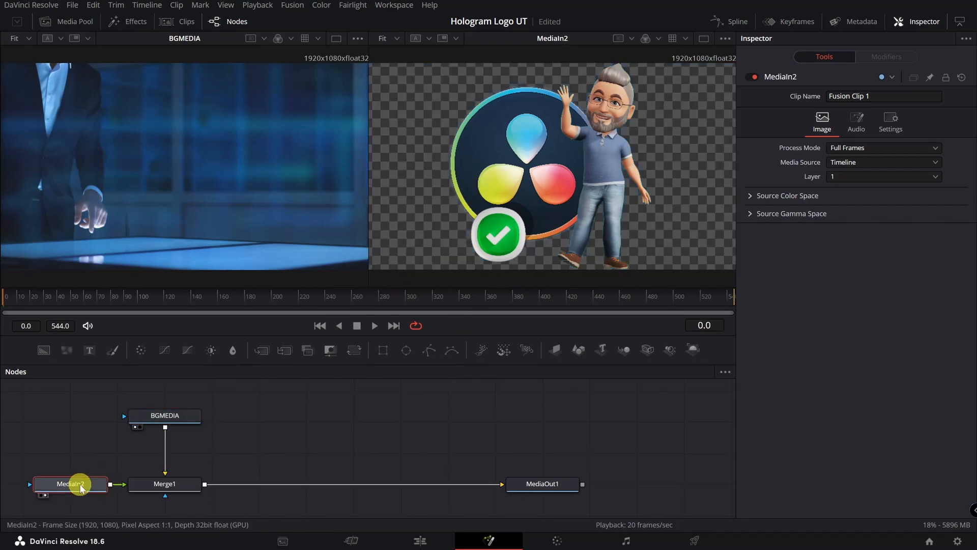
pyautogui.press('F2')
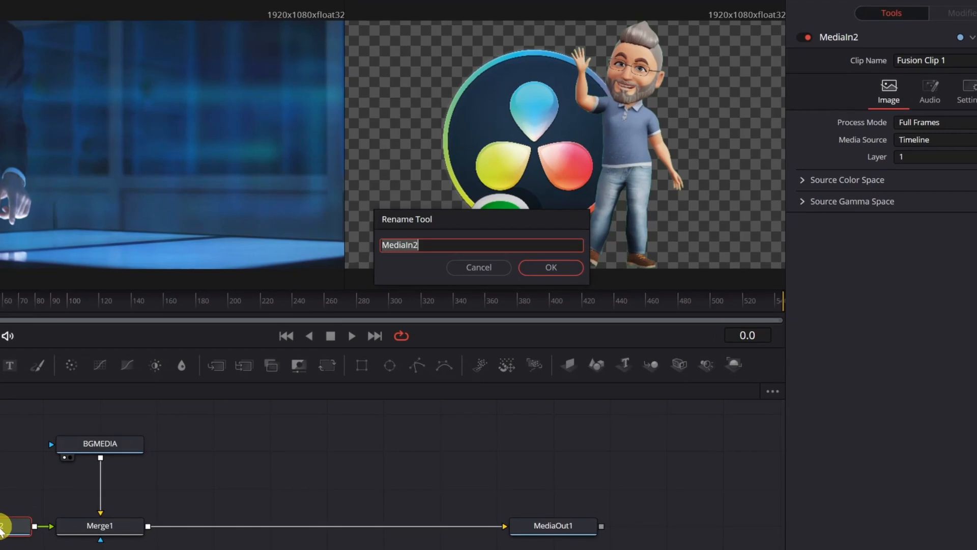
pyautogui.write('LOGOMEDIA')
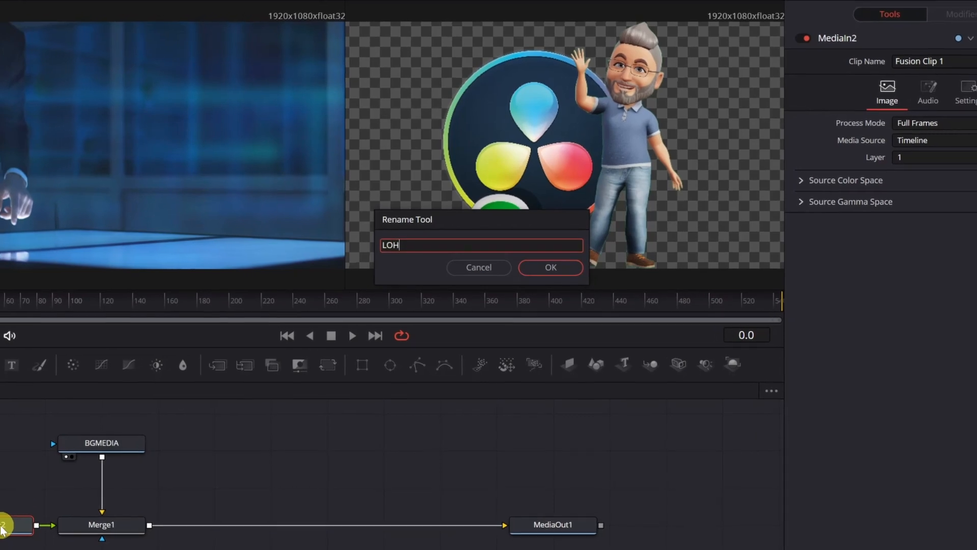
pyautogui.press('Return')
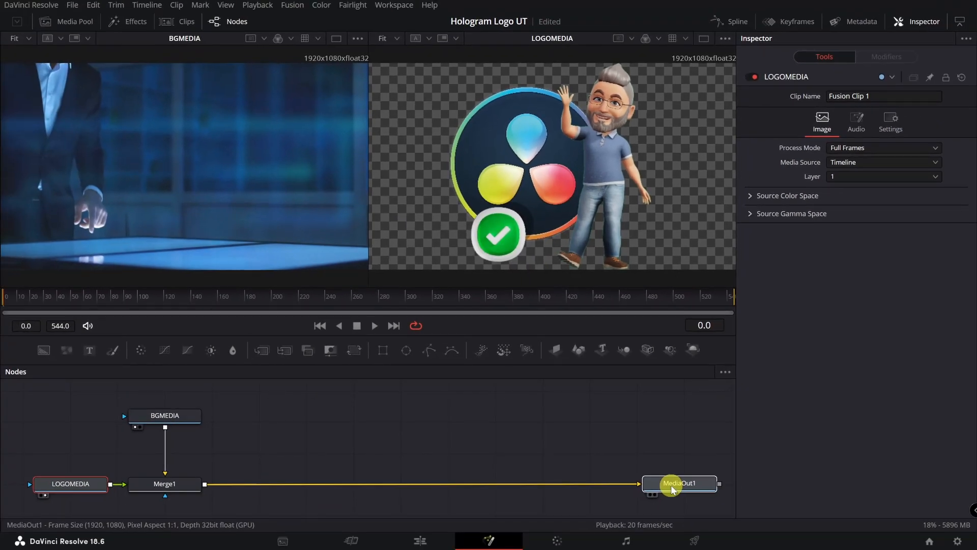
# - Rearrange the nodes so Merge1 sits beside MediaOut1 with BGMEDIA above it, leaving a wide gap after LOGOMEDIA
pyautogui.click(671, 488)
pyautogui.moveTo(186, 486); pyautogui.dragTo(606, 490)
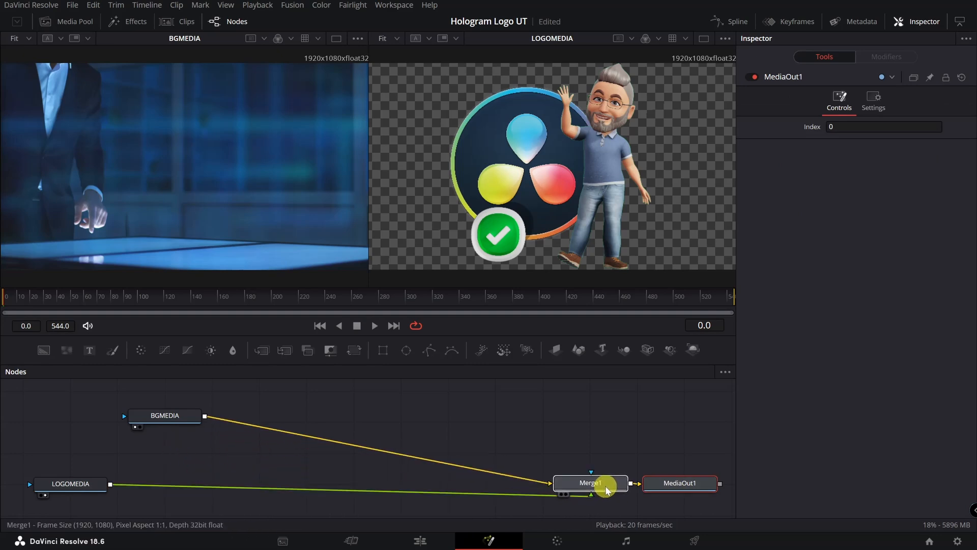
pyautogui.click(176, 413)
pyautogui.moveTo(172, 420); pyautogui.dragTo(598, 446)
pyautogui.moveTo(63, 484); pyautogui.dragTo(52, 488)
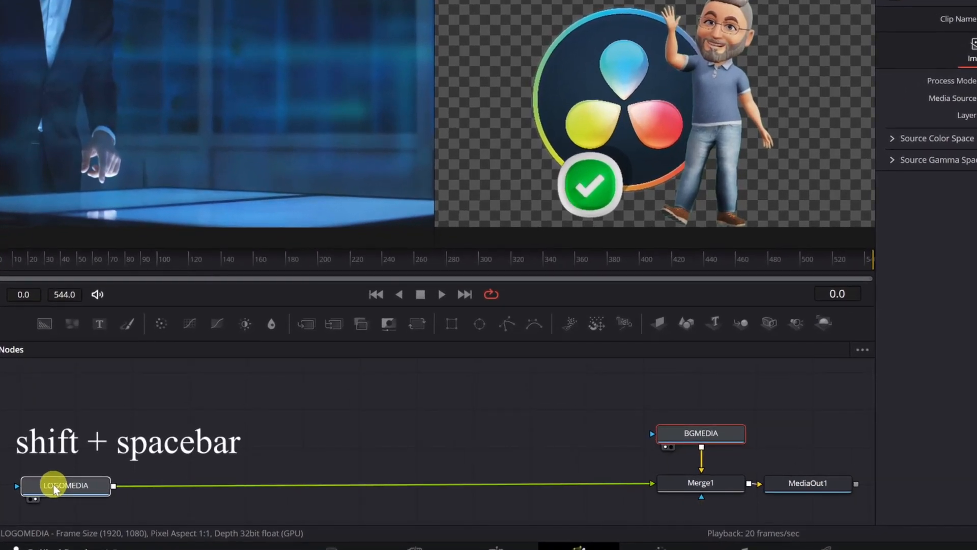
# - Insert a DVE node between LOGOMEDIA and Merge1
pyautogui.click(52, 485)
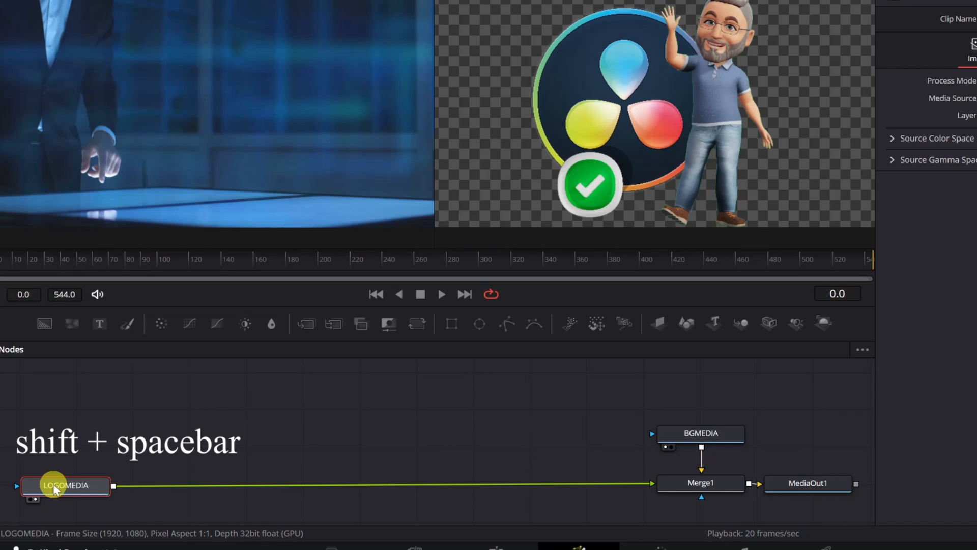
pyautogui.hotkey('shift', 'space')
pyautogui.write('soft')
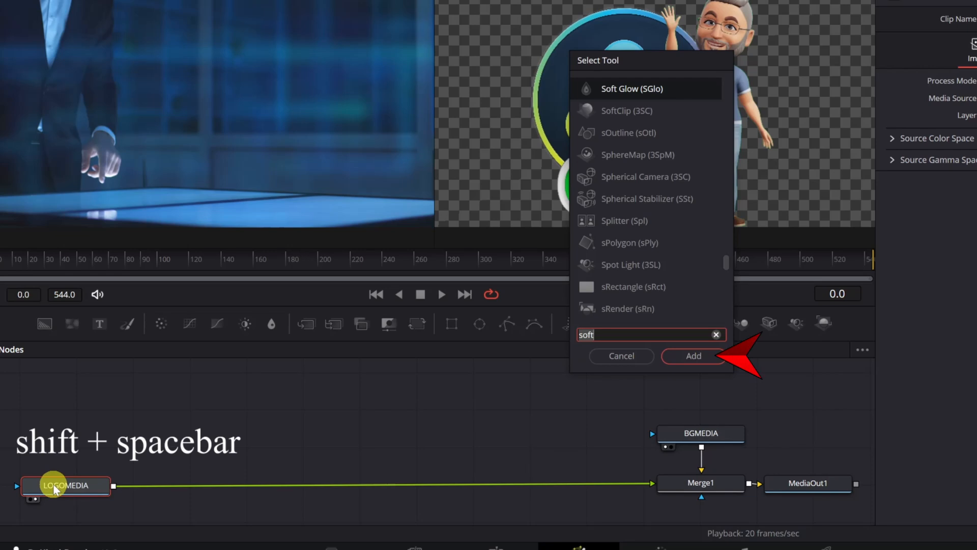
pyautogui.press('BackSpace')
pyautogui.press('BackSpace')
pyautogui.press('BackSpace')
pyautogui.press('BackSpace')
pyautogui.write('dve')
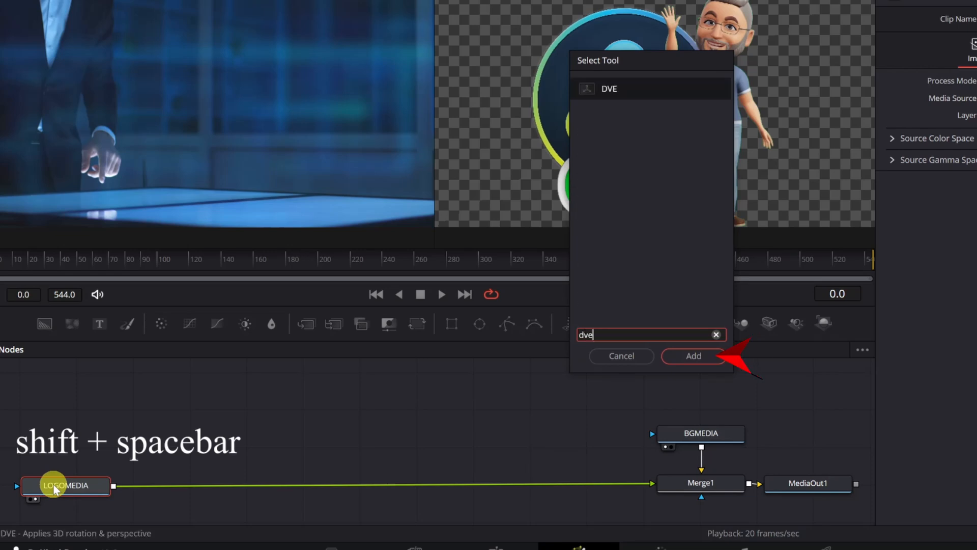
pyautogui.press('Return')
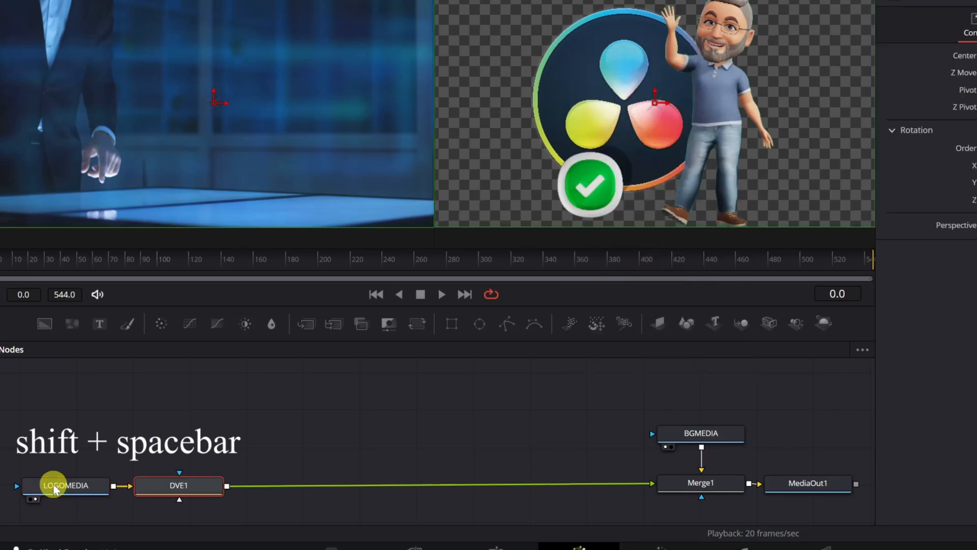
# - Insert a Brightness / Contrast node after DVE1
pyautogui.hotkey('shift', 'space')
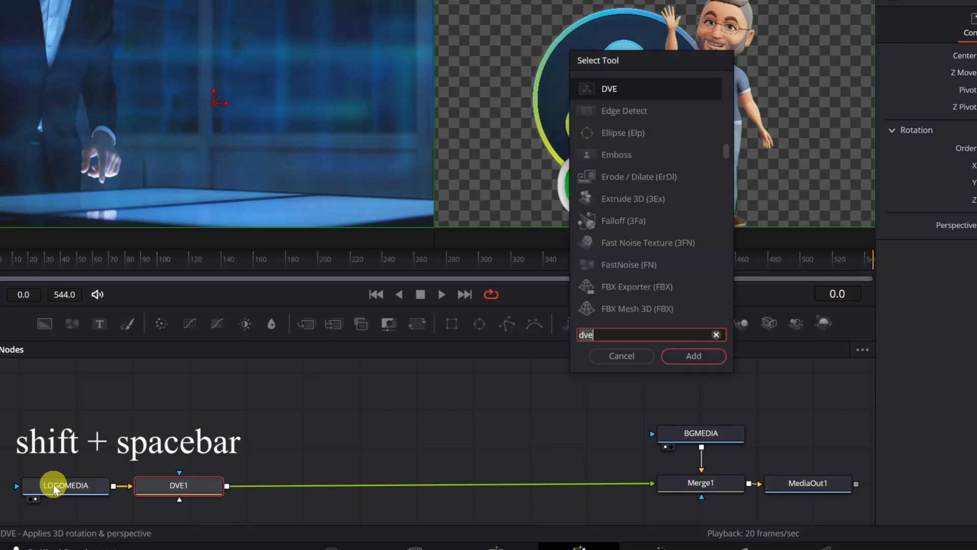
pyautogui.write('b')
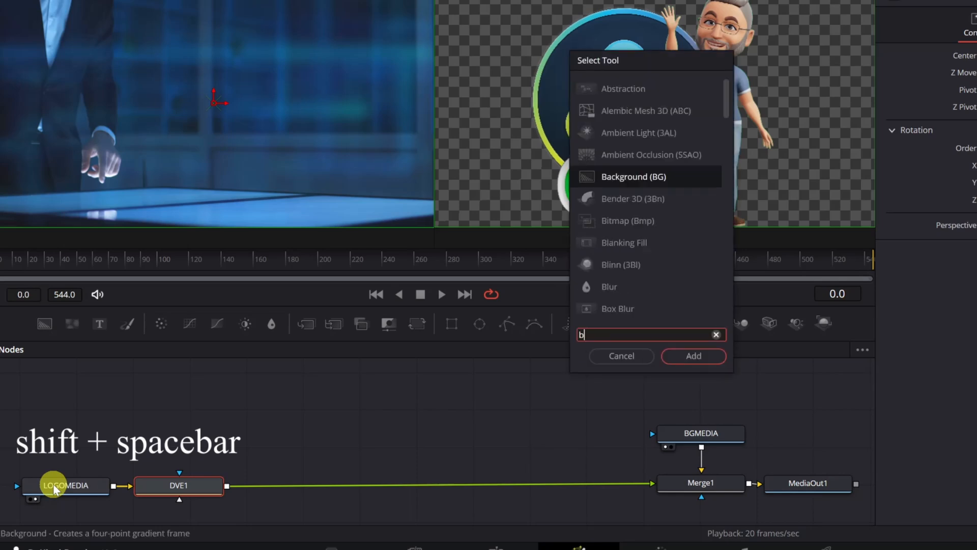
pyautogui.write('r')
pyautogui.press('Return')
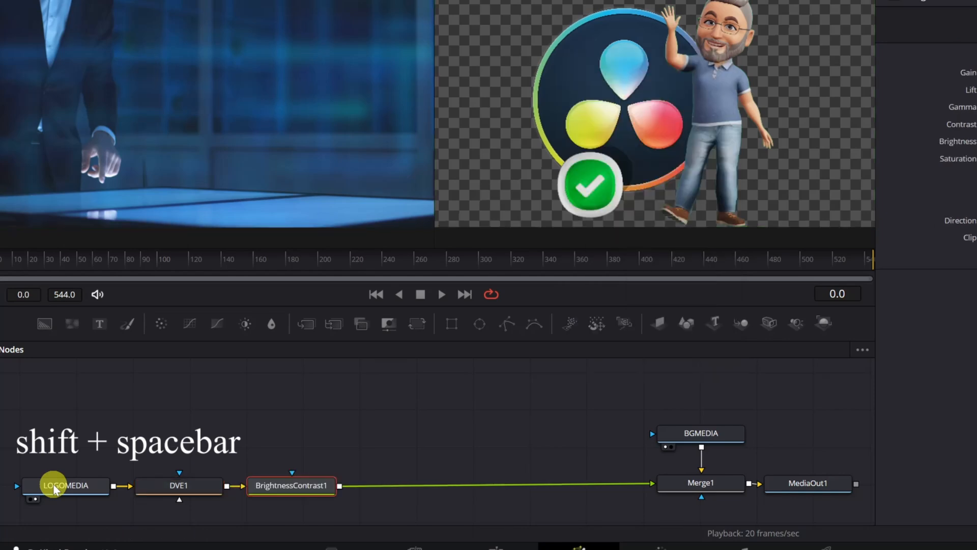
# - Insert a Shadow node after the Brightness / Contrast node
pyautogui.hotkey('shift', 'space')
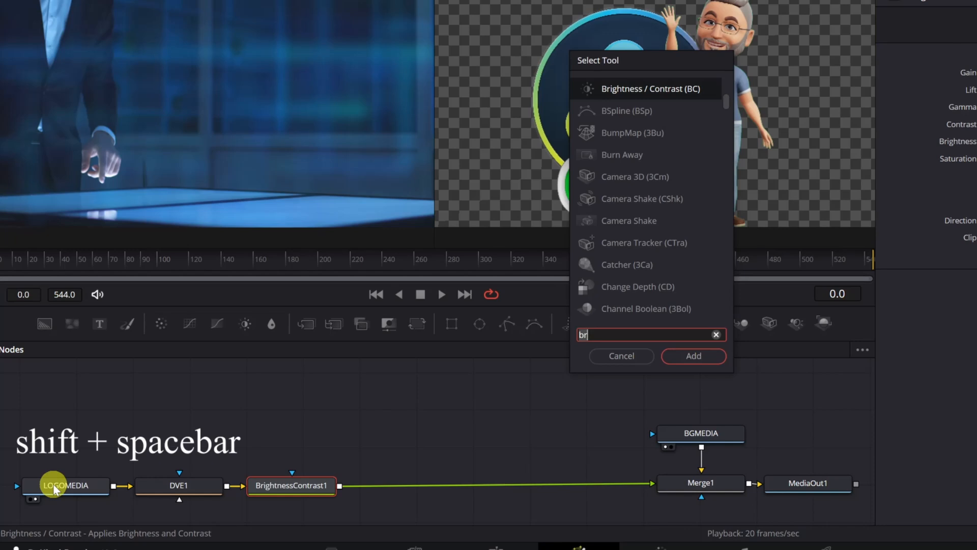
pyautogui.write('sh')
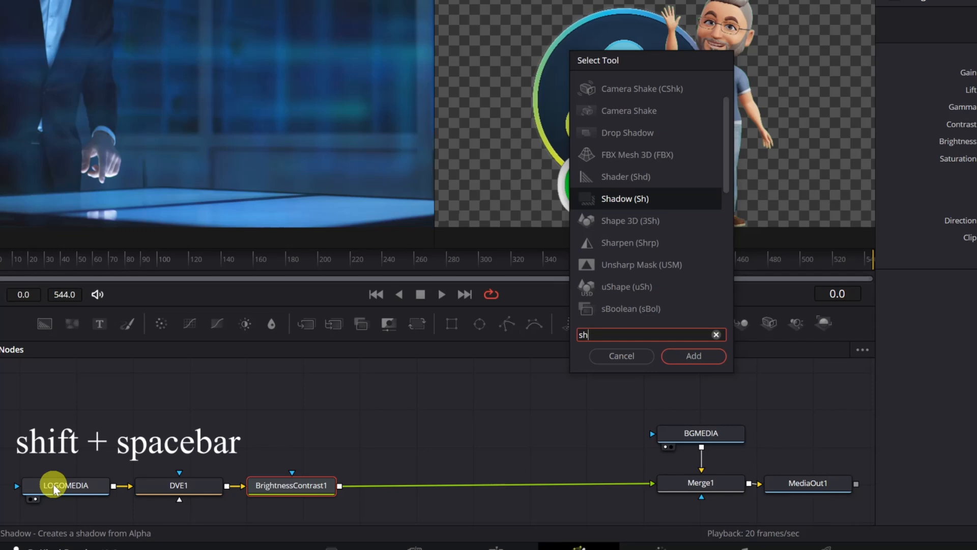
pyautogui.press('Return')
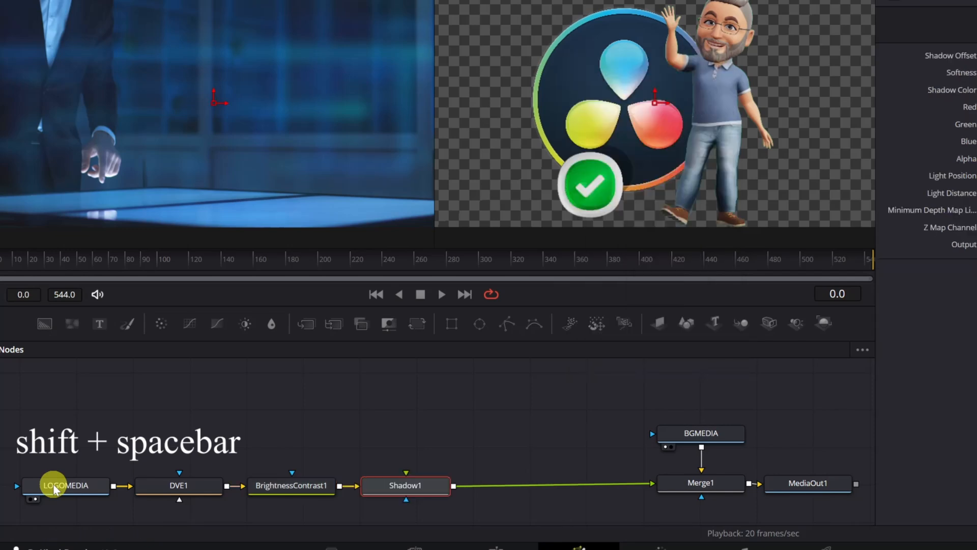
# - Insert a Soft Glow node between Shadow1 and Merge1
pyautogui.hotkey('shift', 'space')
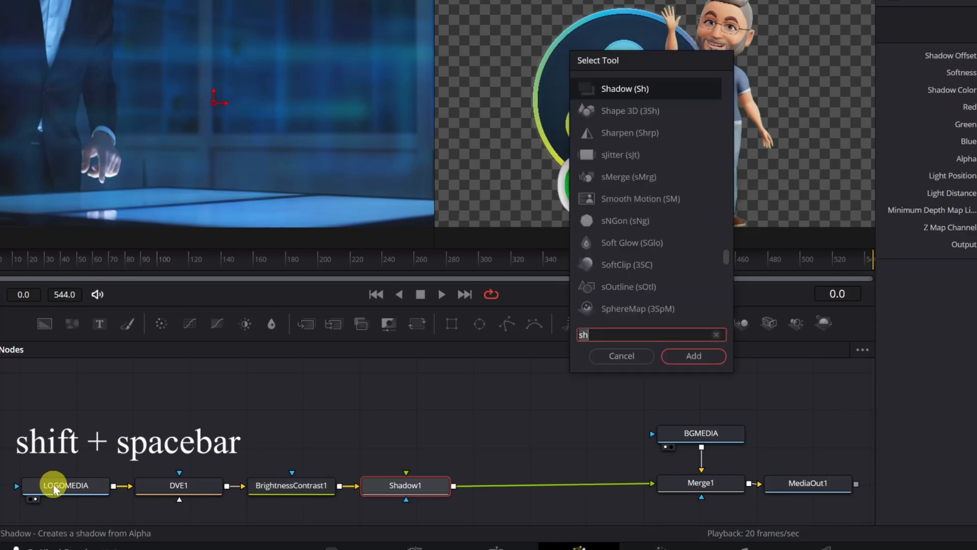
pyautogui.press('BackSpace')
pyautogui.write('o')
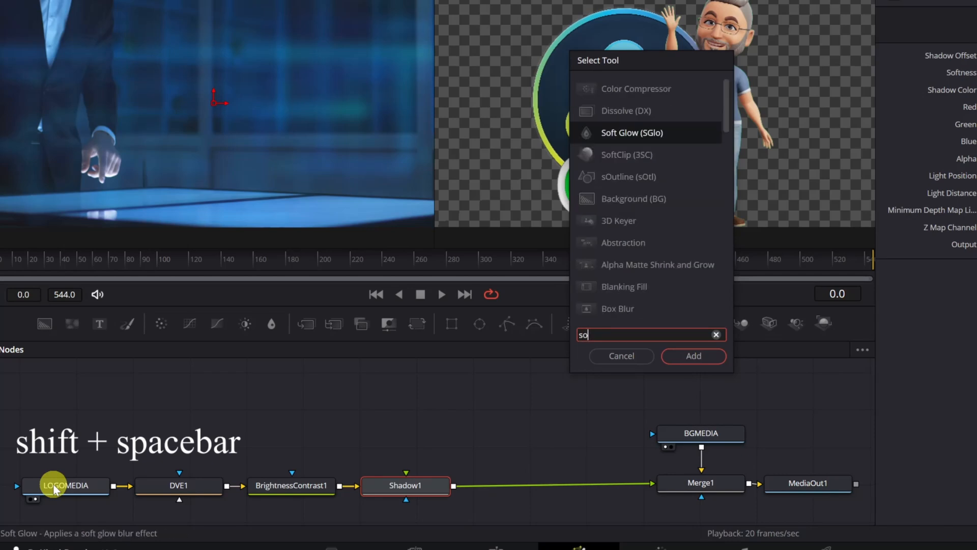
pyautogui.write('ft')
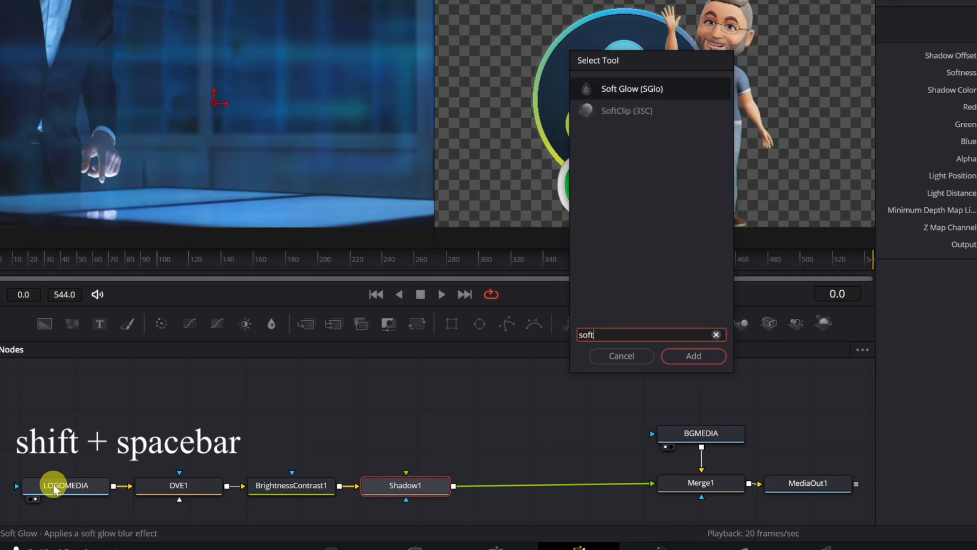
pyautogui.press('Return')
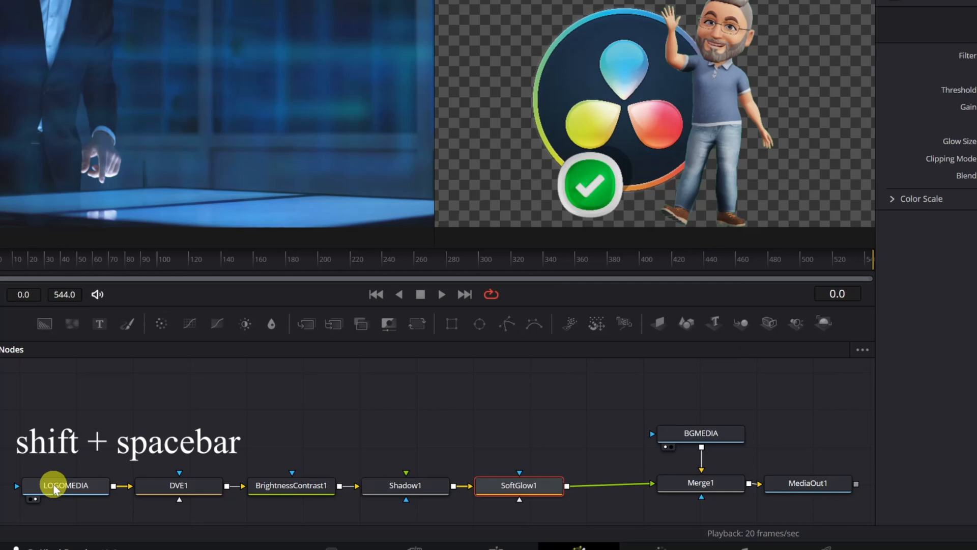
# - Insert a Flicker Addition node between SoftGlow1 and Merge1
pyautogui.hotkey('shift', 'space')
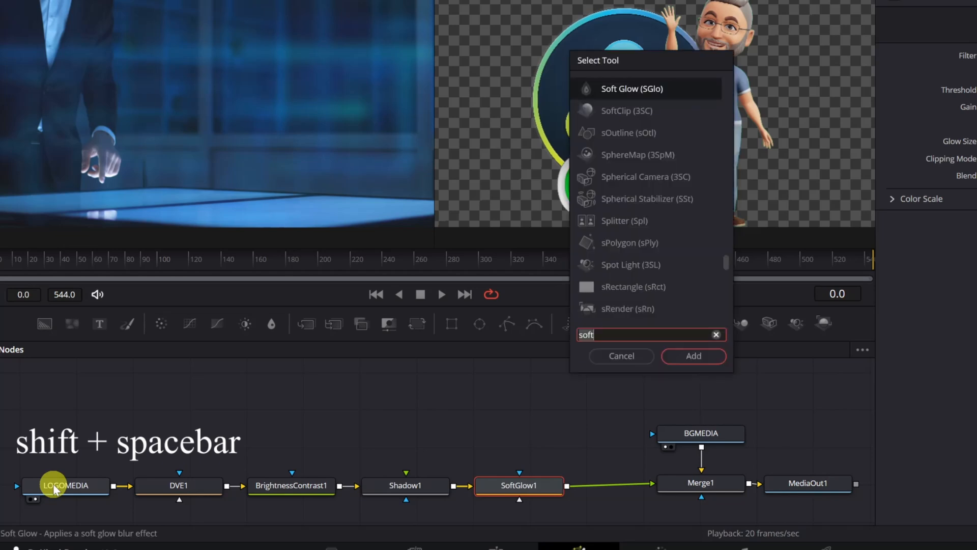
pyautogui.write('fl')
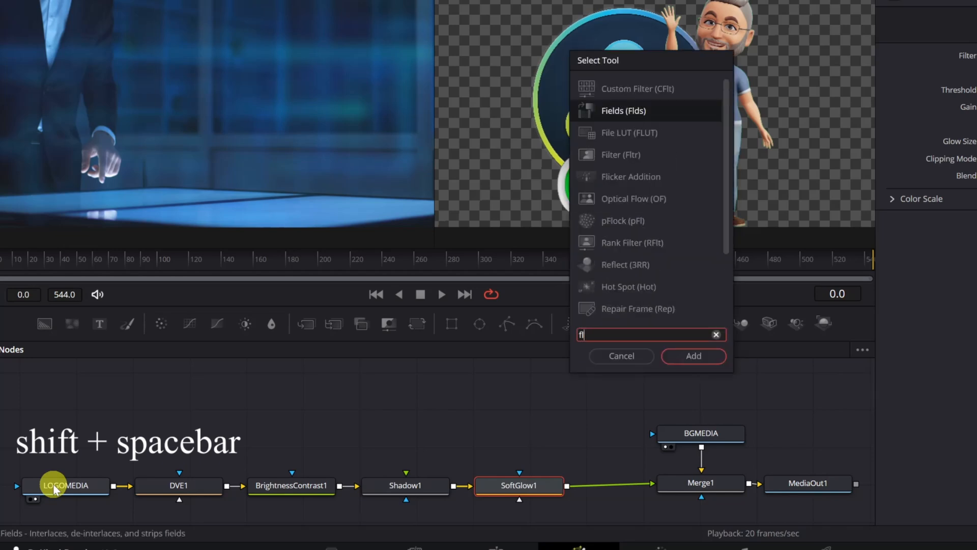
pyautogui.write('ick')
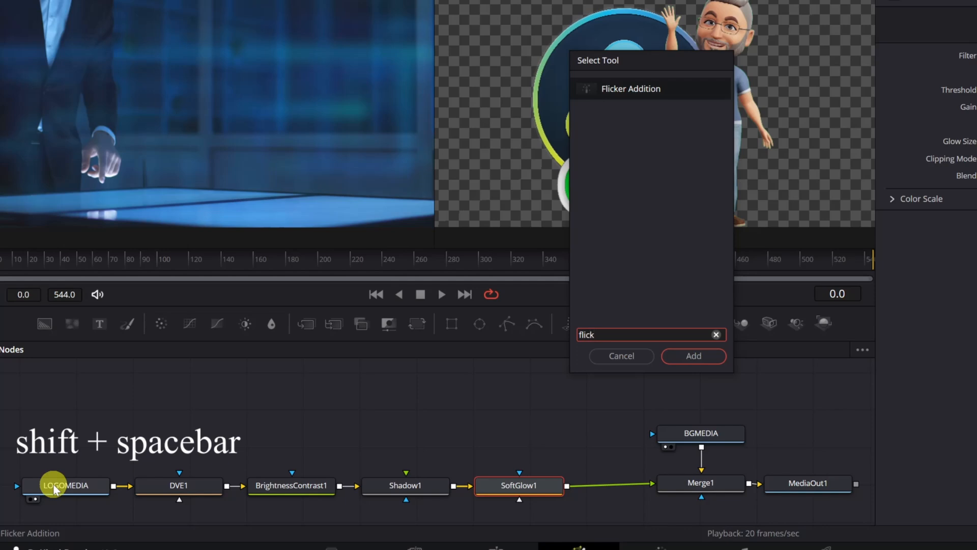
pyautogui.press('Return')
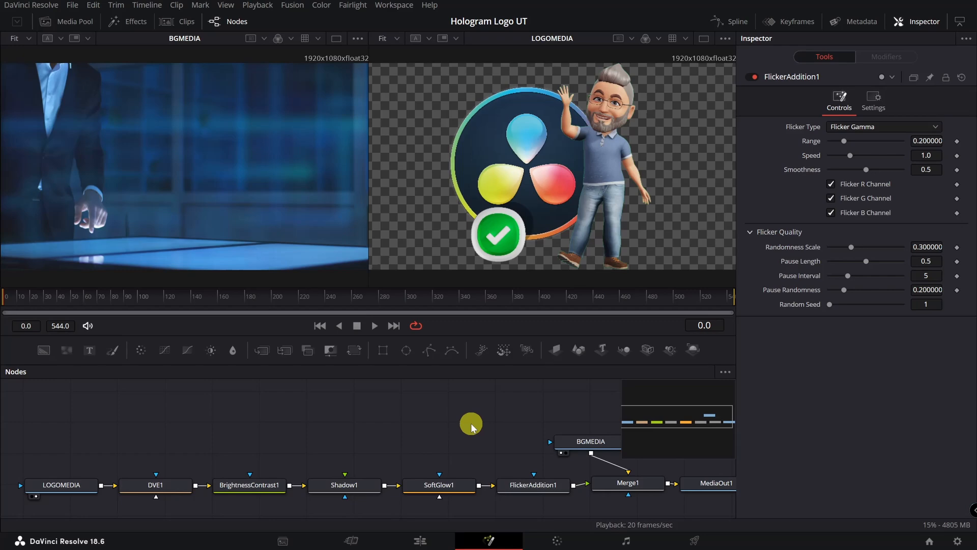
# - Disable the DVE1, BrightnessContrast1, Shadow1, SoftGlow1 and FlickerAddition1 nodes one by one
pyautogui.click(159, 490)
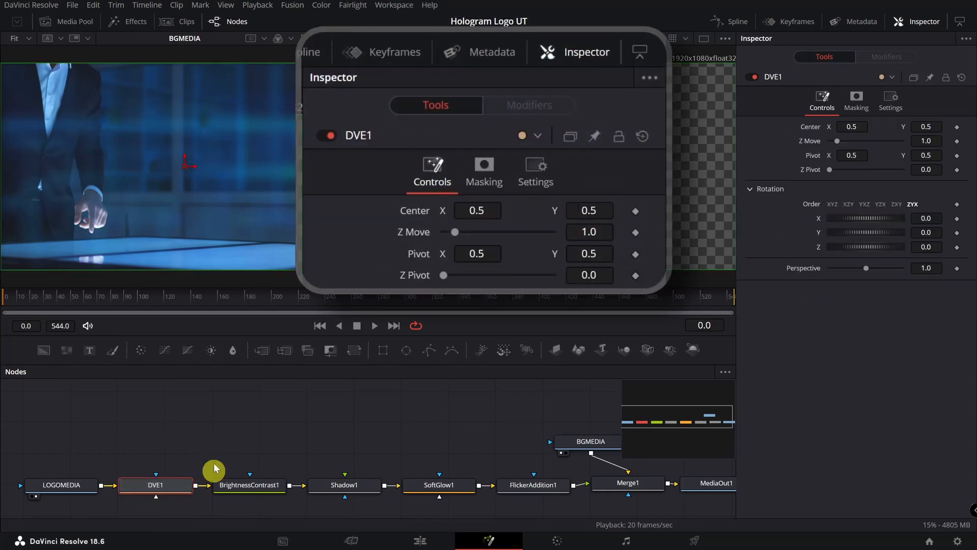
pyautogui.click(751, 76)
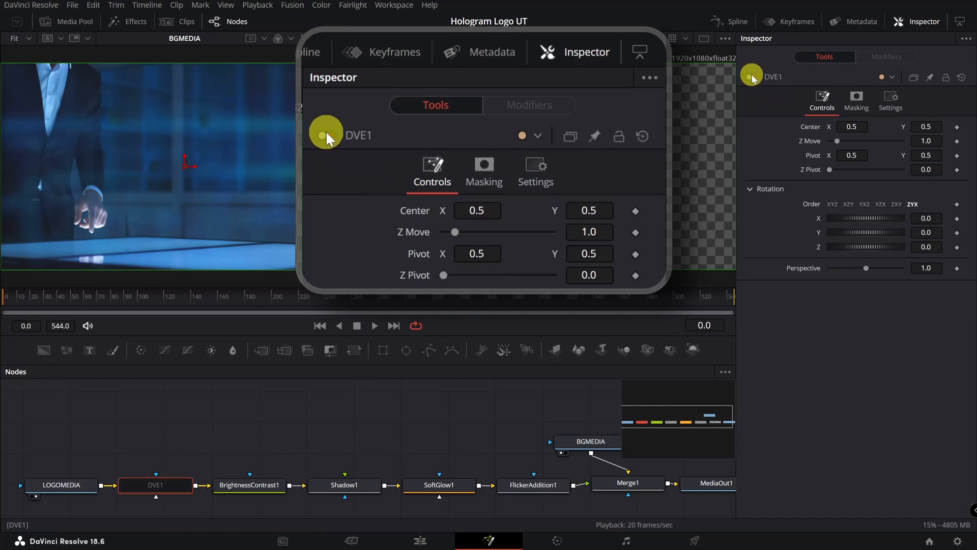
pyautogui.click(270, 487)
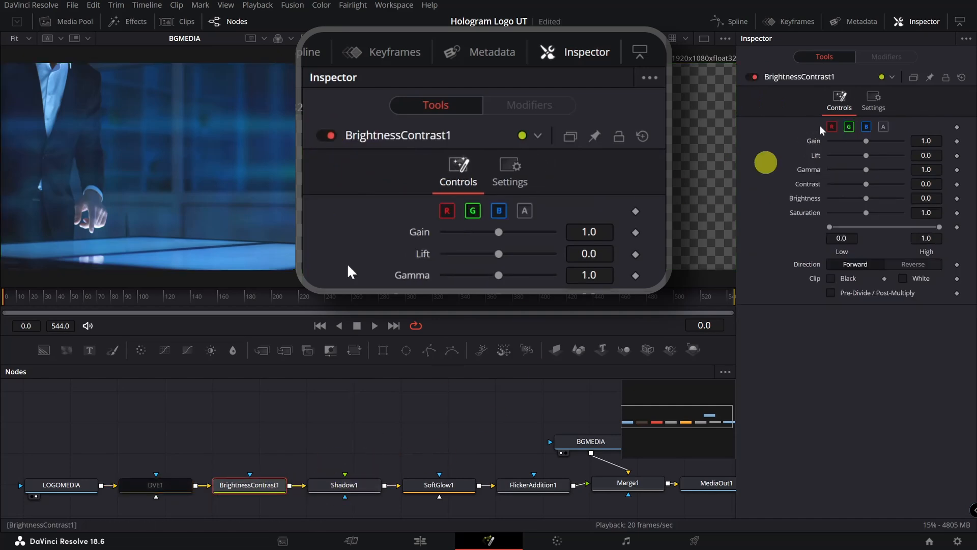
pyautogui.click(749, 76)
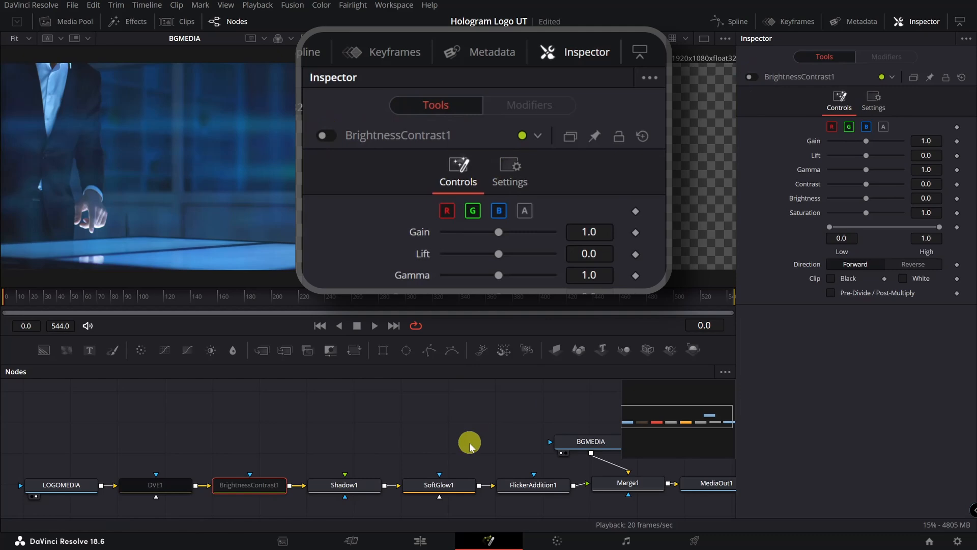
pyautogui.click(349, 488)
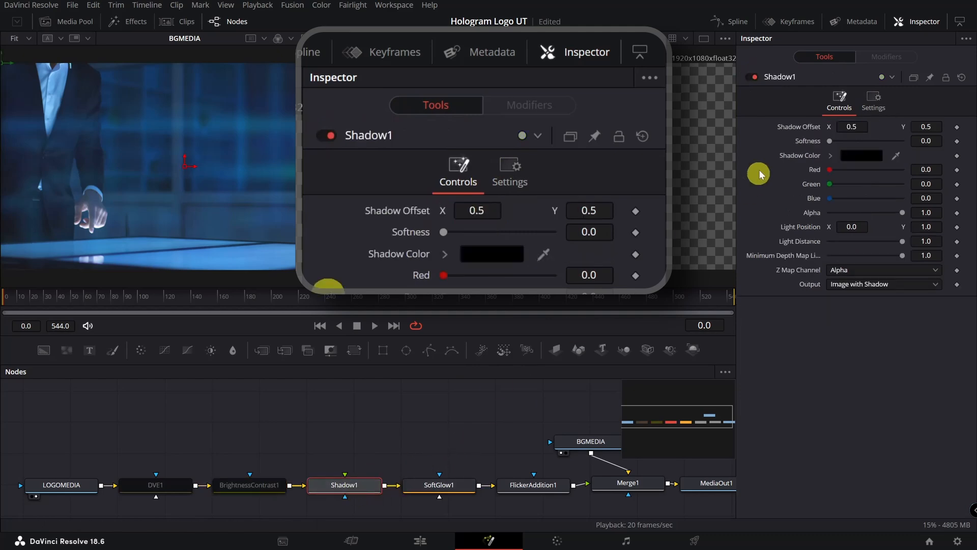
pyautogui.click(751, 77)
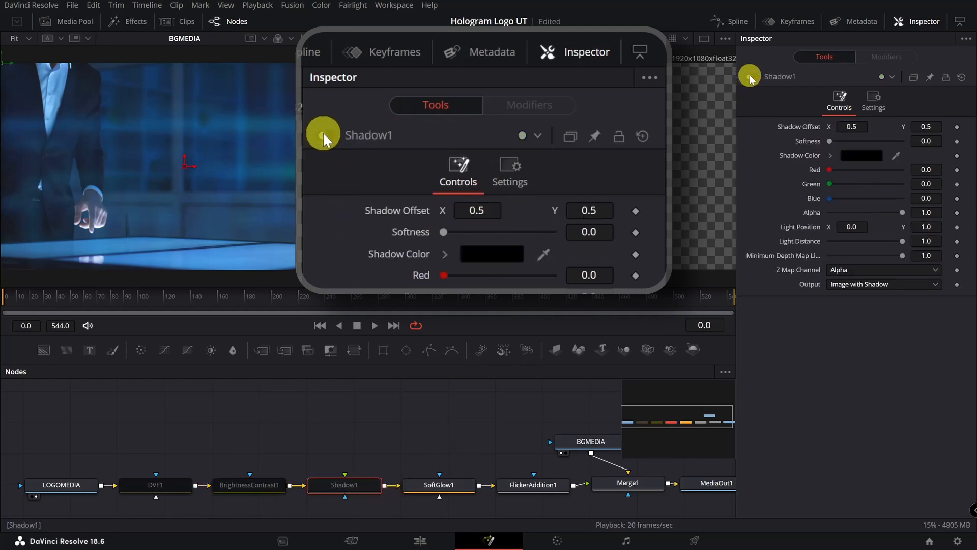
pyautogui.click(461, 488)
pyautogui.click(752, 77)
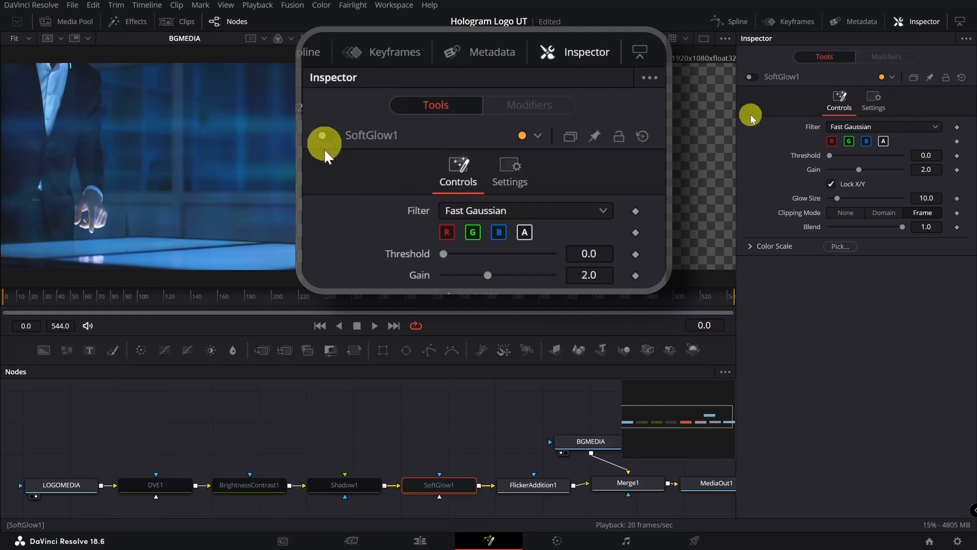
pyautogui.click(536, 484)
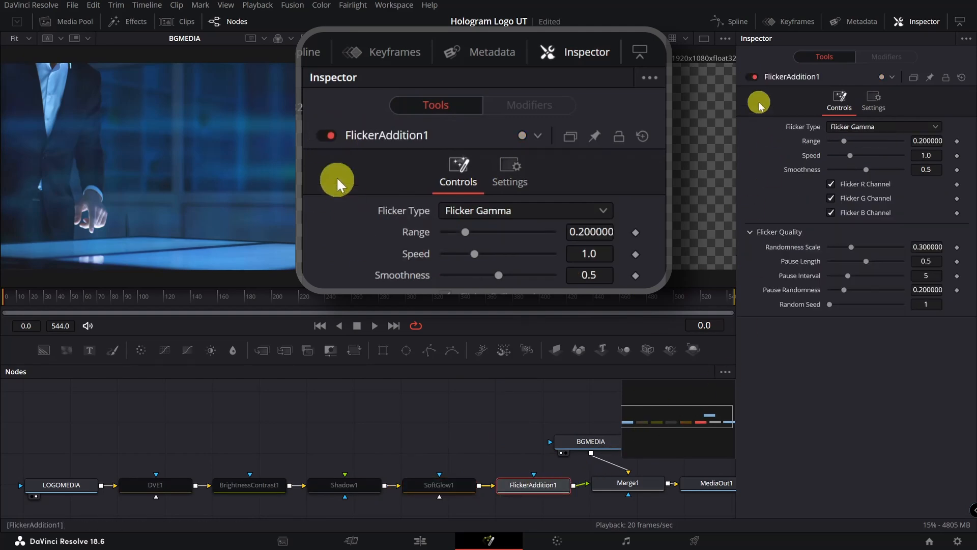
pyautogui.click(752, 77)
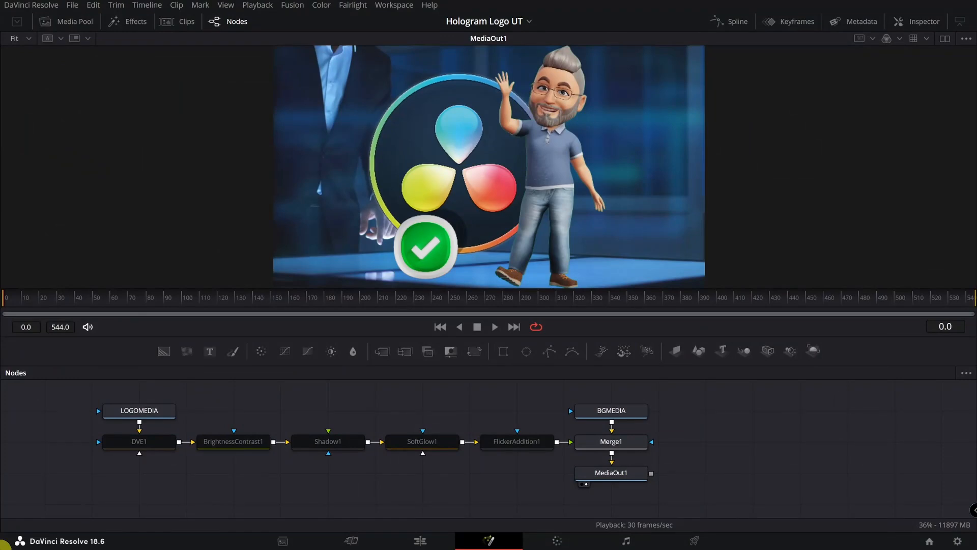
# - Enable BrightnessContrast1 with its alpha channel included, set its gain to 0.34, and save the project
pyautogui.click(235, 445)
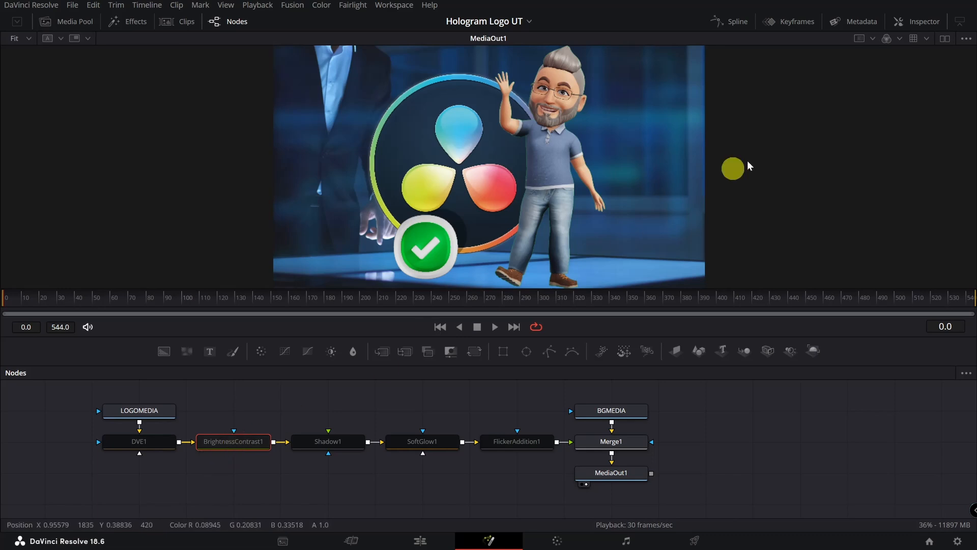
pyautogui.click(916, 21)
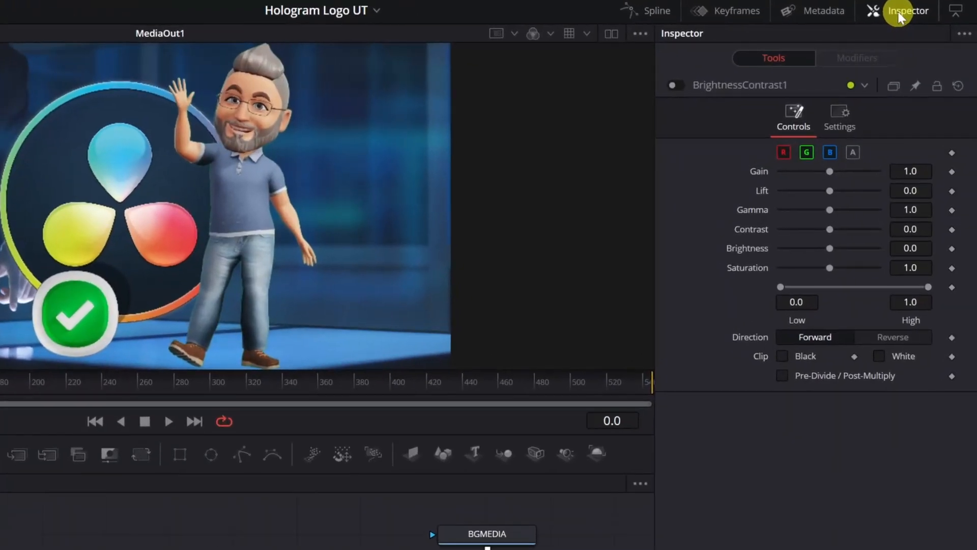
pyautogui.click(677, 83)
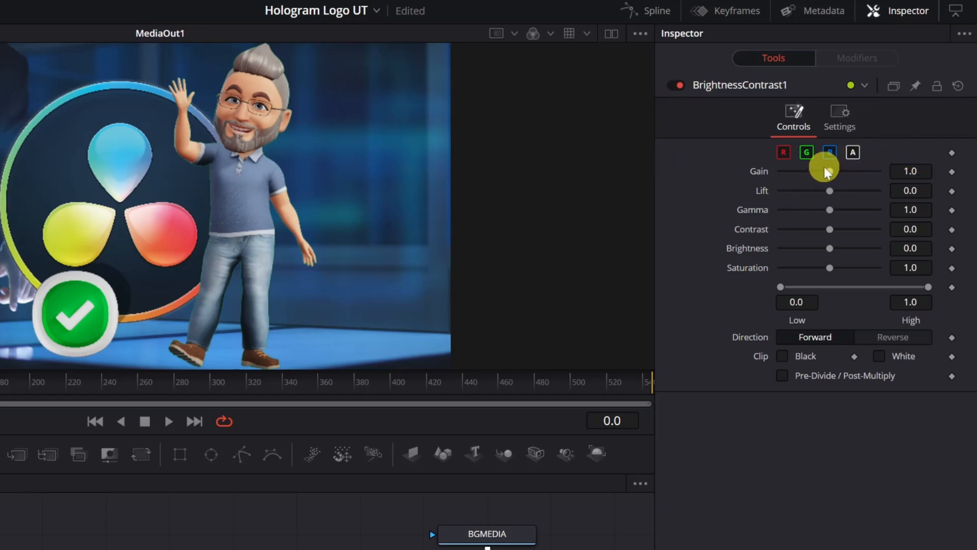
pyautogui.moveTo(824, 169); pyautogui.dragTo(820, 174)
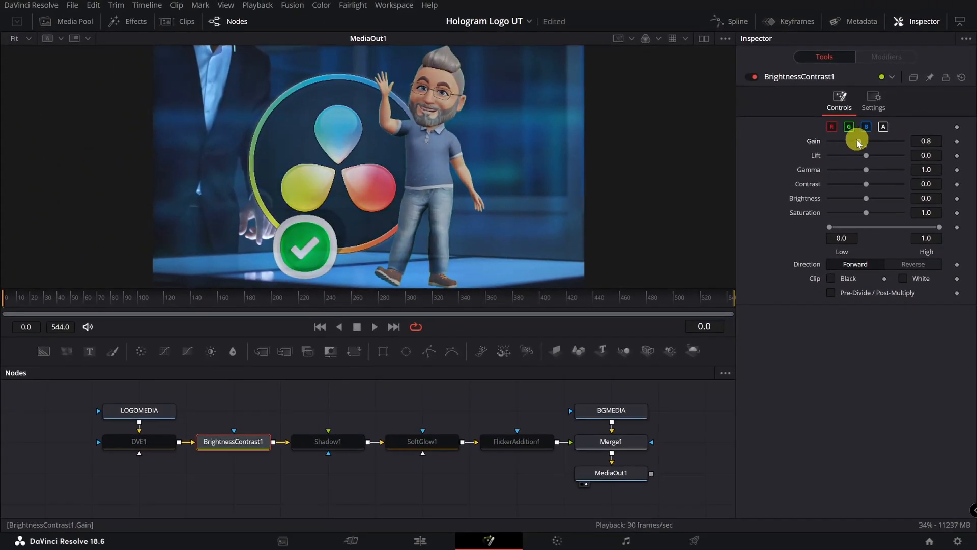
pyautogui.moveTo(858, 142); pyautogui.dragTo(838, 142)
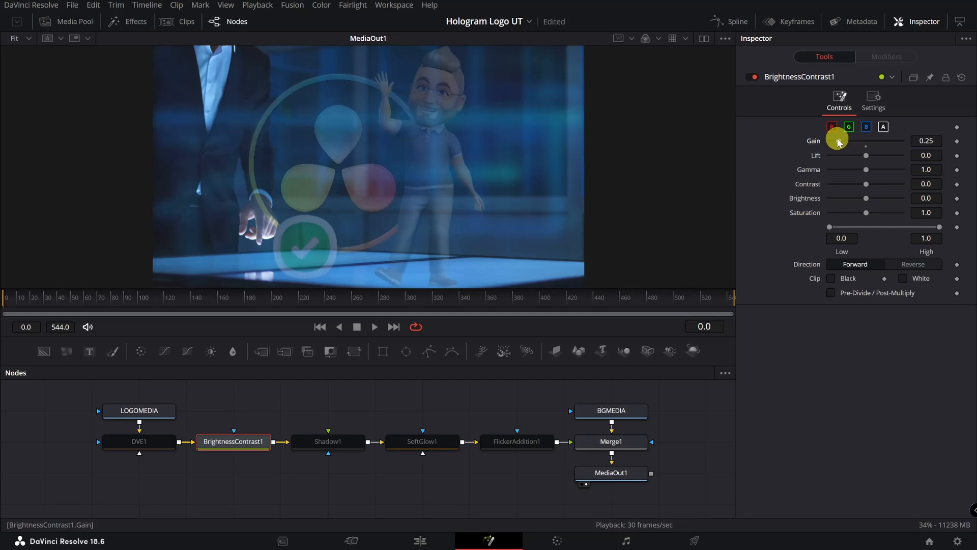
pyautogui.moveTo(839, 140); pyautogui.dragTo(841, 141)
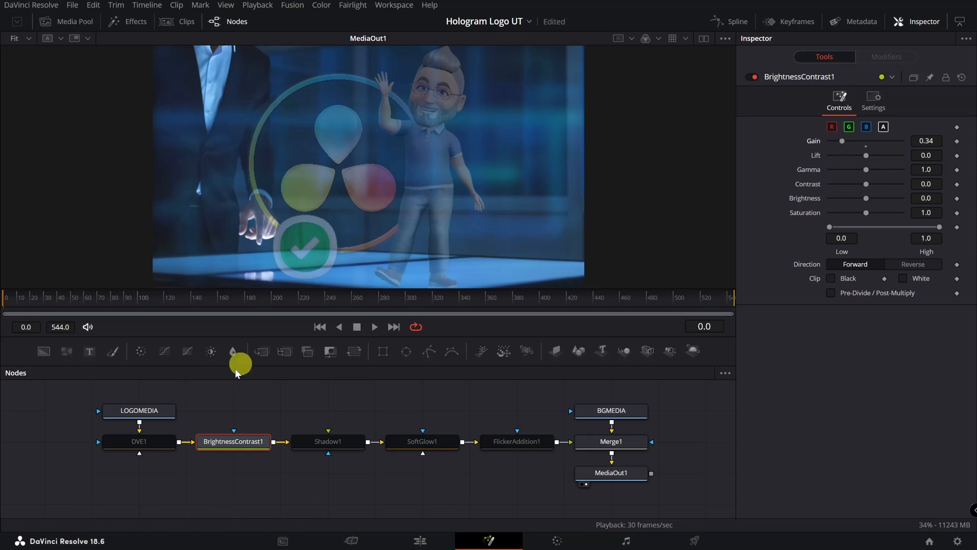
pyautogui.hotkey('ctrl', 's')
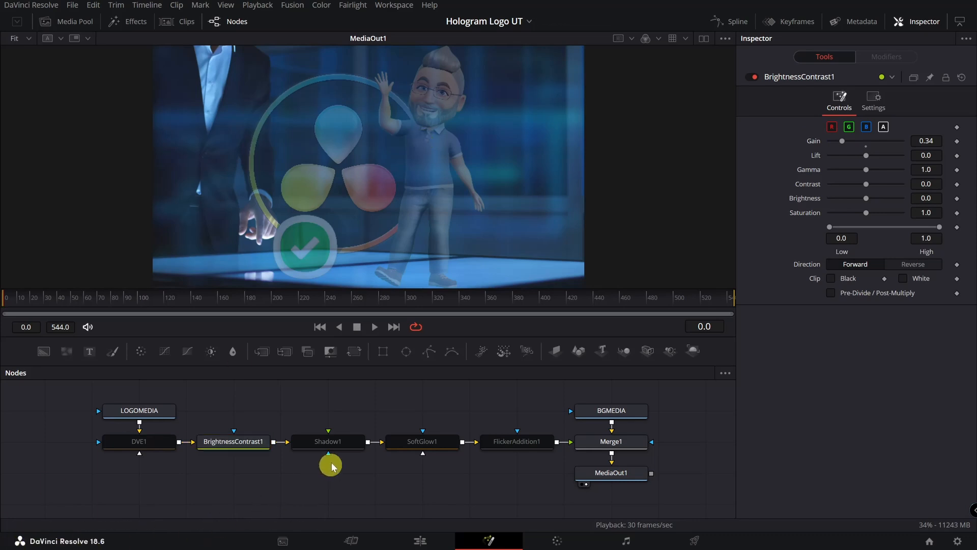
# - Enable the Shadow1 node and set its shadow color to cyan #00ffff
pyautogui.click(336, 440)
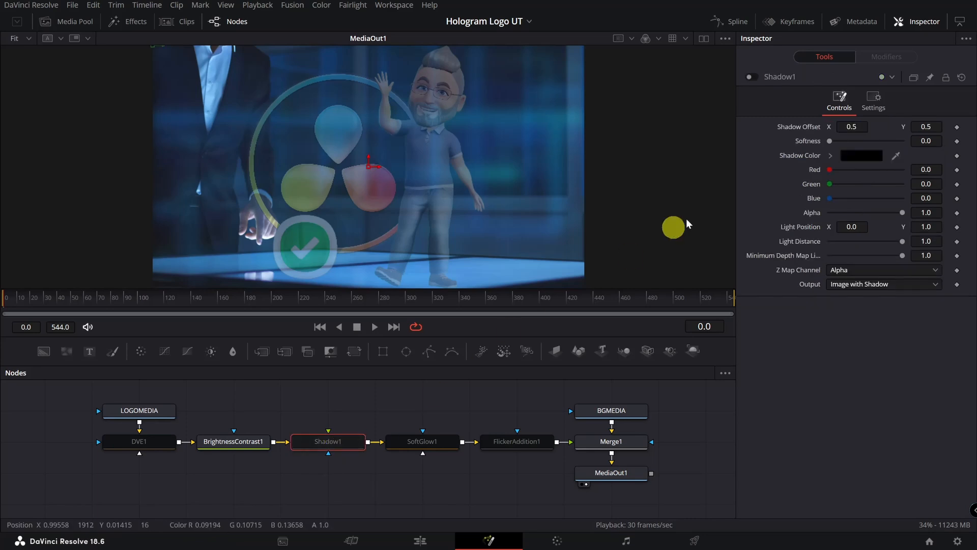
pyautogui.click(751, 77)
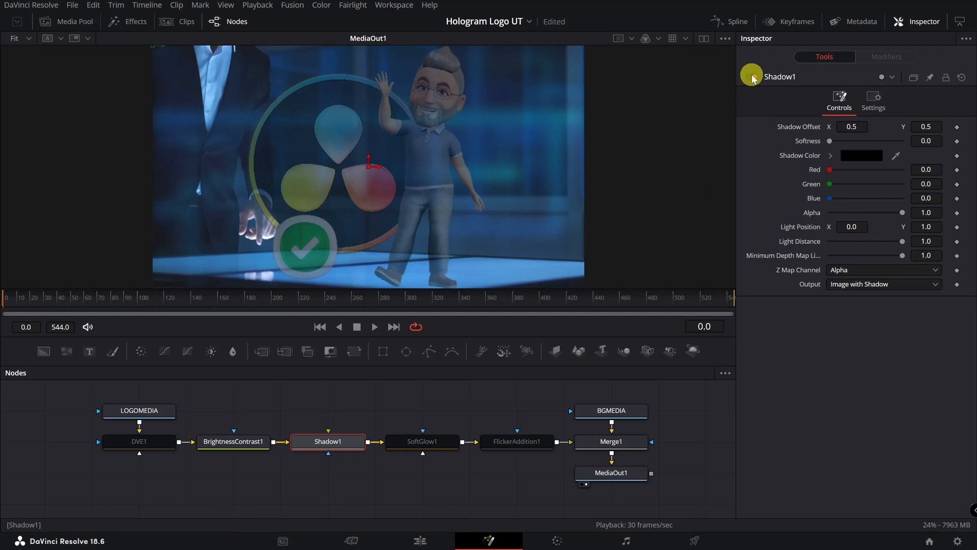
pyautogui.click(858, 156)
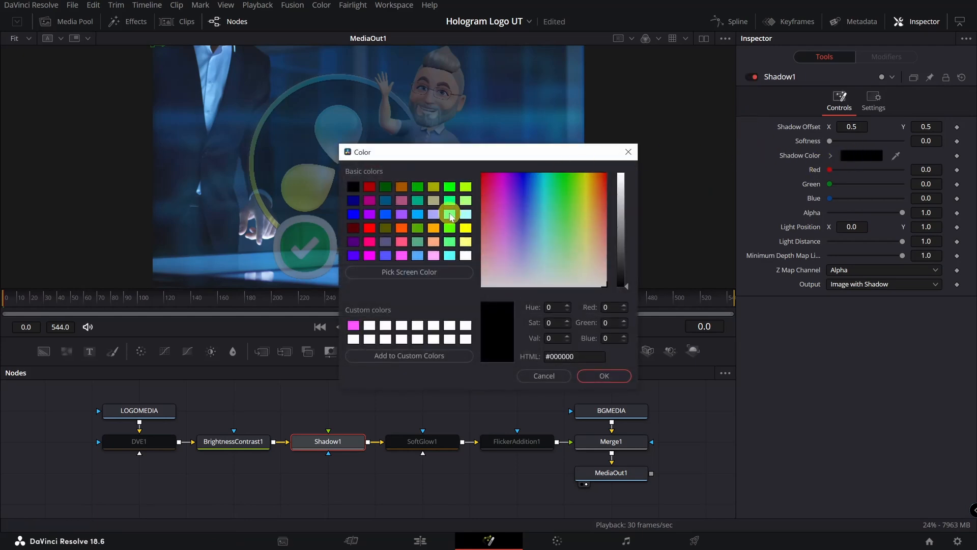
pyautogui.click(450, 215)
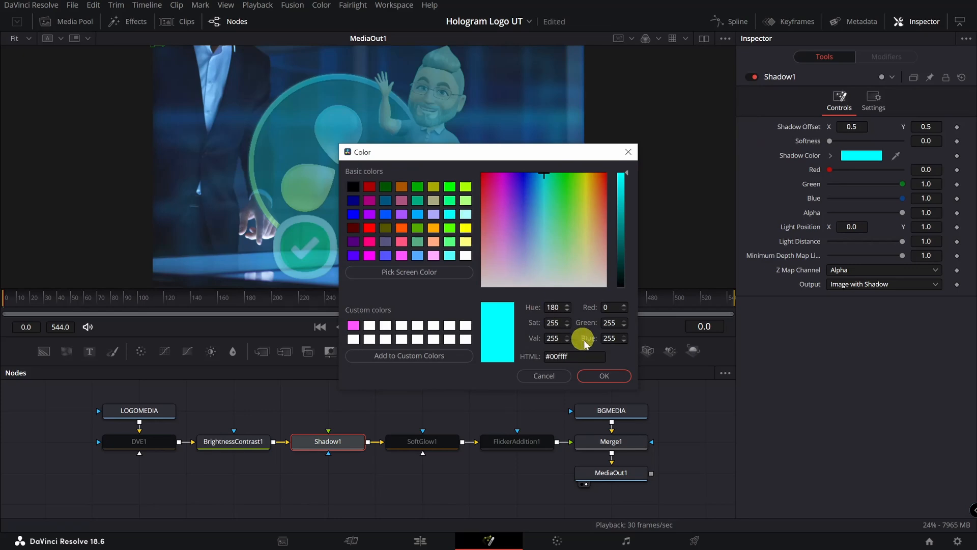
pyautogui.click(605, 375)
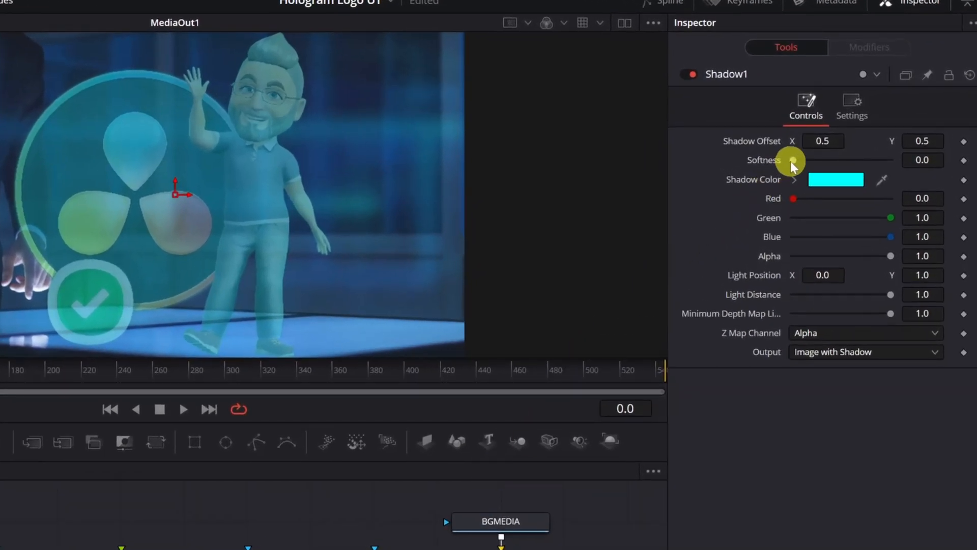
# - Set the softness of Shadow1 to about 0.016 and save the project
pyautogui.moveTo(791, 159); pyautogui.dragTo(848, 154)
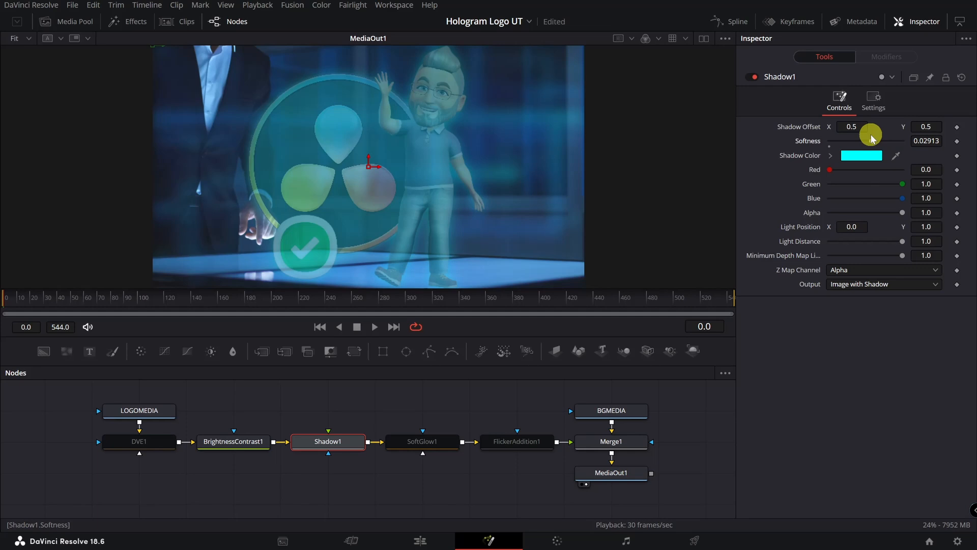
pyautogui.moveTo(871, 137); pyautogui.dragTo(853, 138)
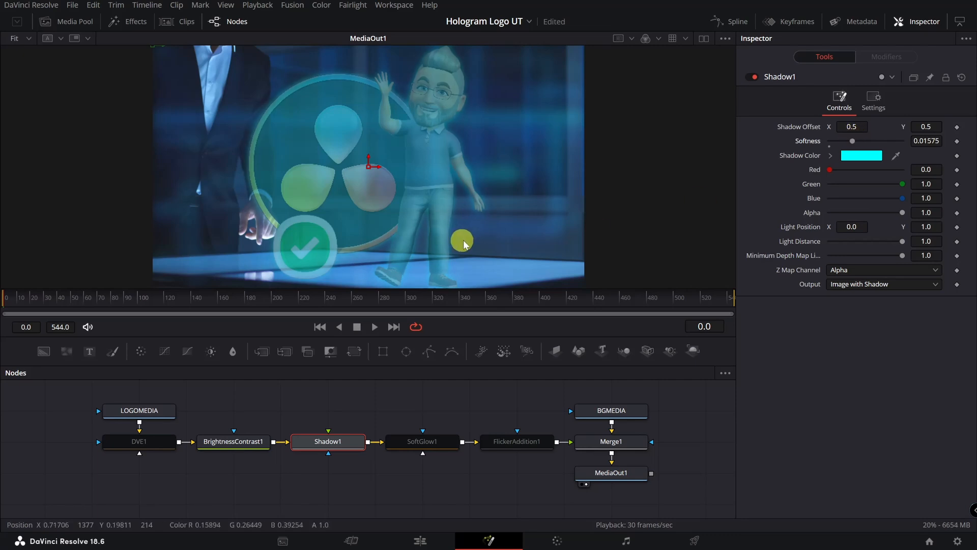
pyautogui.hotkey('ctrl', 's')
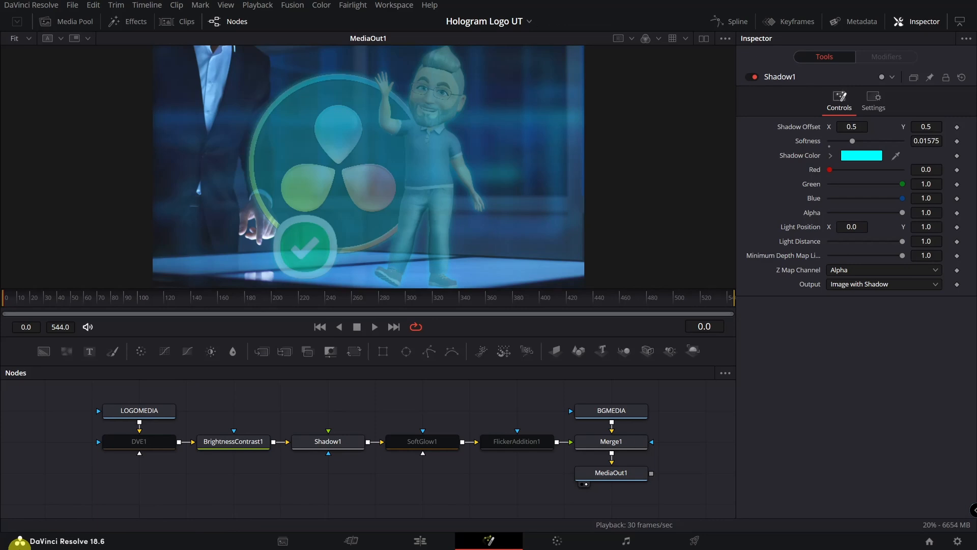
# - Enable the SoftGlow1 node, reduce its gain to about 0.67 and adjust its blend
pyautogui.click(424, 443)
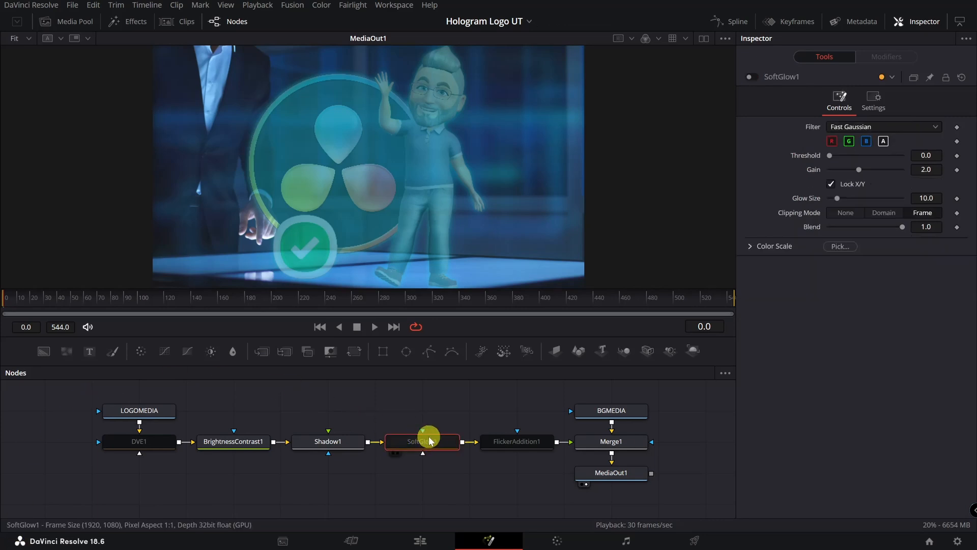
pyautogui.click(751, 77)
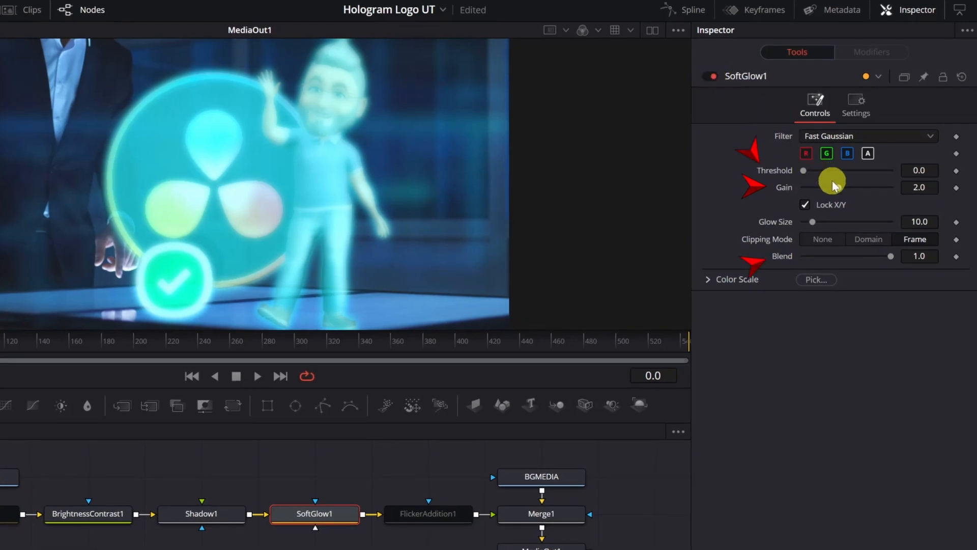
pyautogui.moveTo(840, 186)
pyautogui.mouseDown()
pyautogui.moveTo(802, 183)
pyautogui.moveTo(850, 166)
pyautogui.moveTo(822, 169)
pyautogui.moveTo(837, 155)
pyautogui.moveTo(824, 155)
pyautogui.mouseUp()
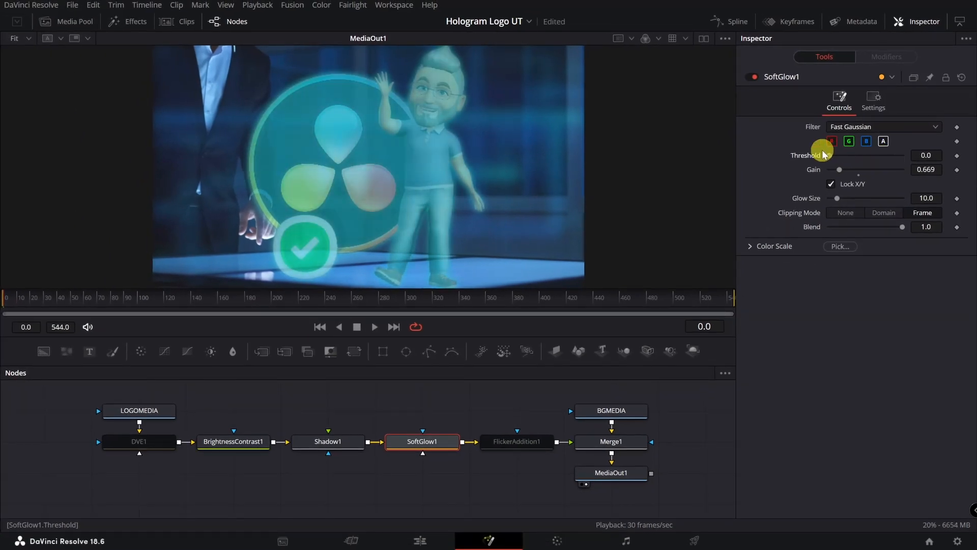
pyautogui.moveTo(902, 226)
pyautogui.mouseDown()
pyautogui.moveTo(828, 224)
pyautogui.moveTo(911, 224)
pyautogui.mouseUp()
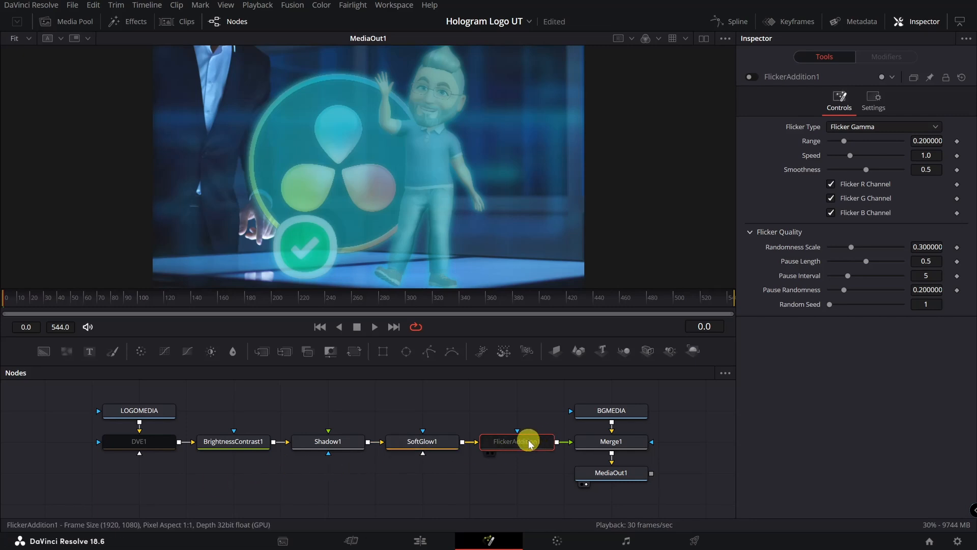
# - Enable the FlickerAddition1 node and play the composition briefly to preview the flicker
pyautogui.click(753, 76)
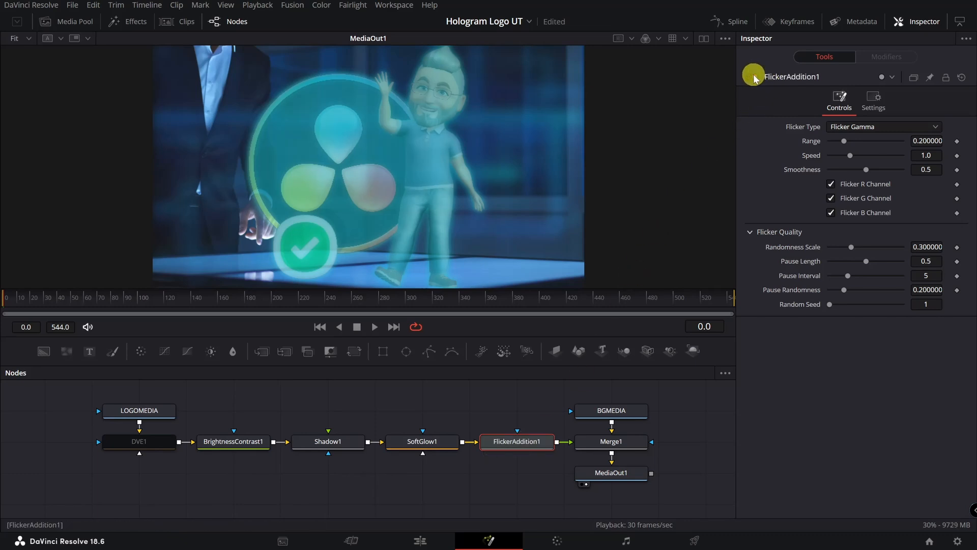
pyautogui.click(375, 328)
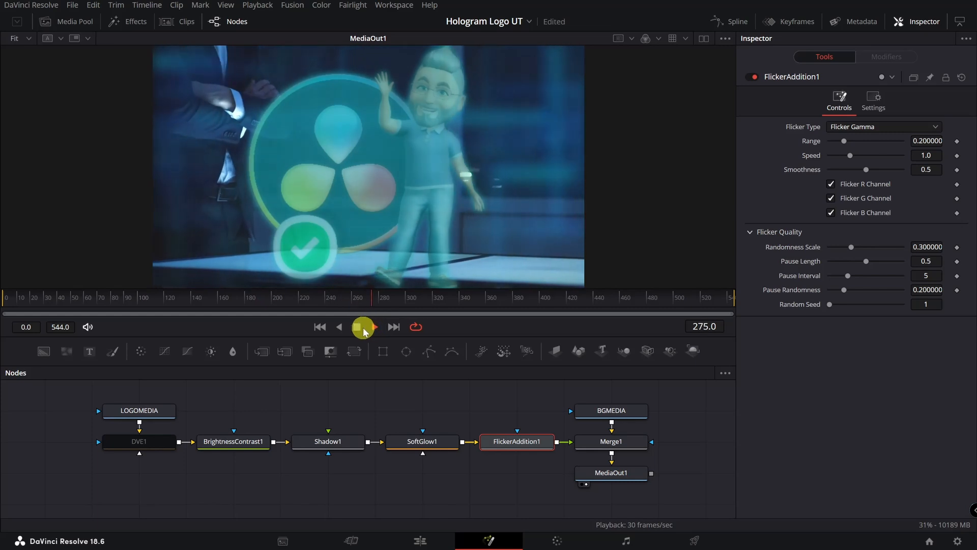
pyautogui.click(356, 327)
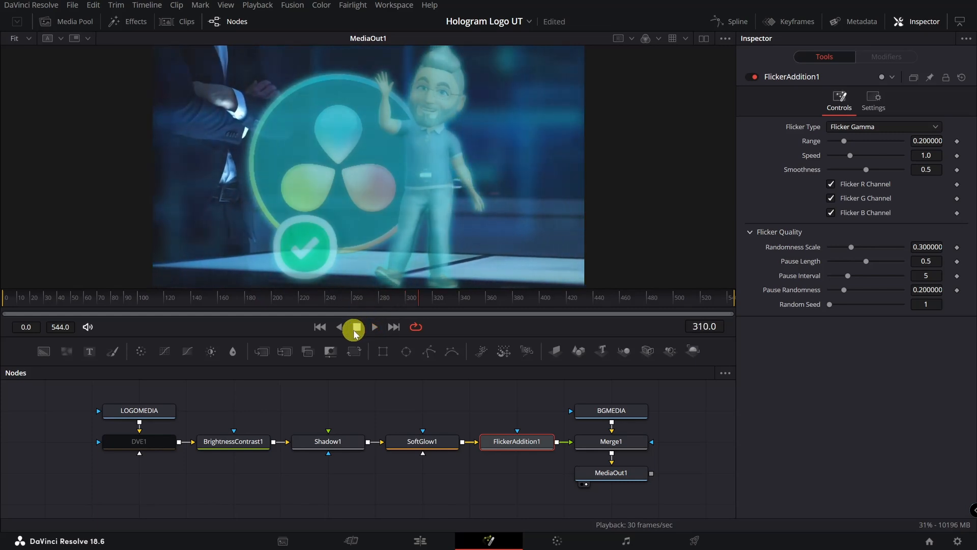
# - Save the project, play the composition and set the speed of FlickerAddition1 to 3.5
pyautogui.hotkey('ctrl', 's')
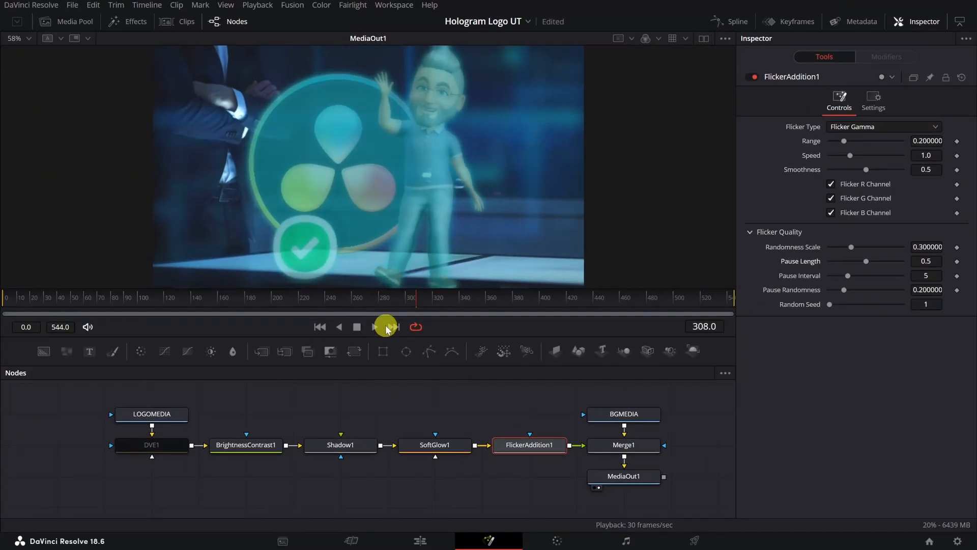
pyautogui.click(375, 327)
pyautogui.click(925, 155)
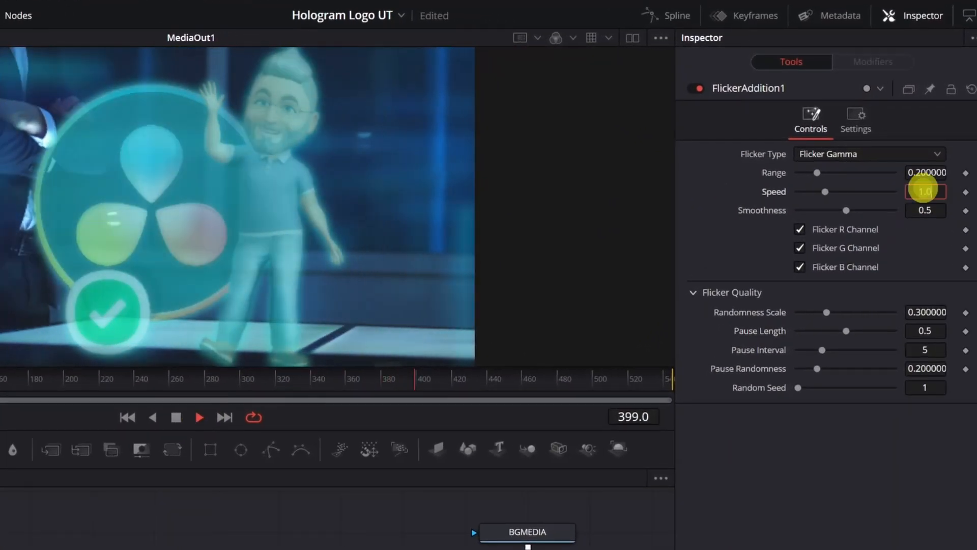
pyautogui.write('3.5')
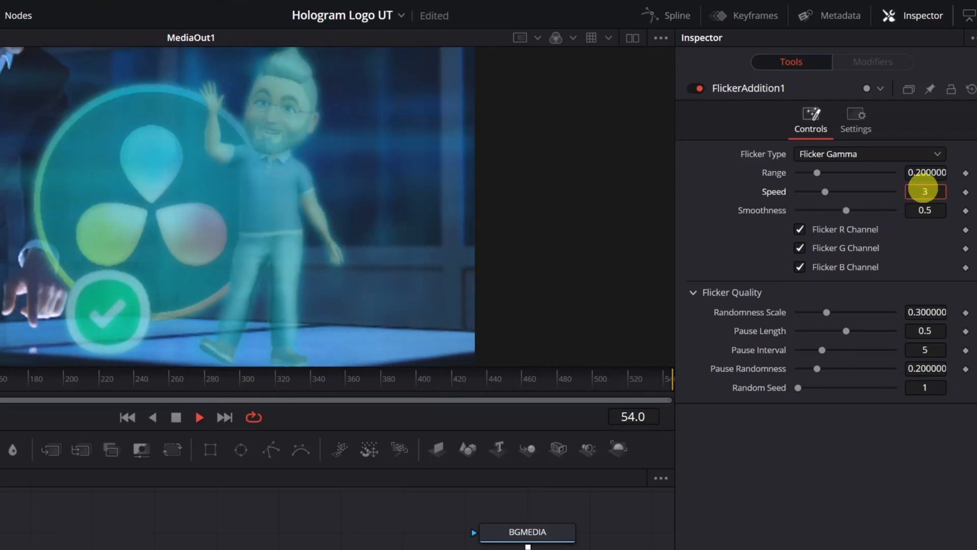
pyautogui.press('Tab')
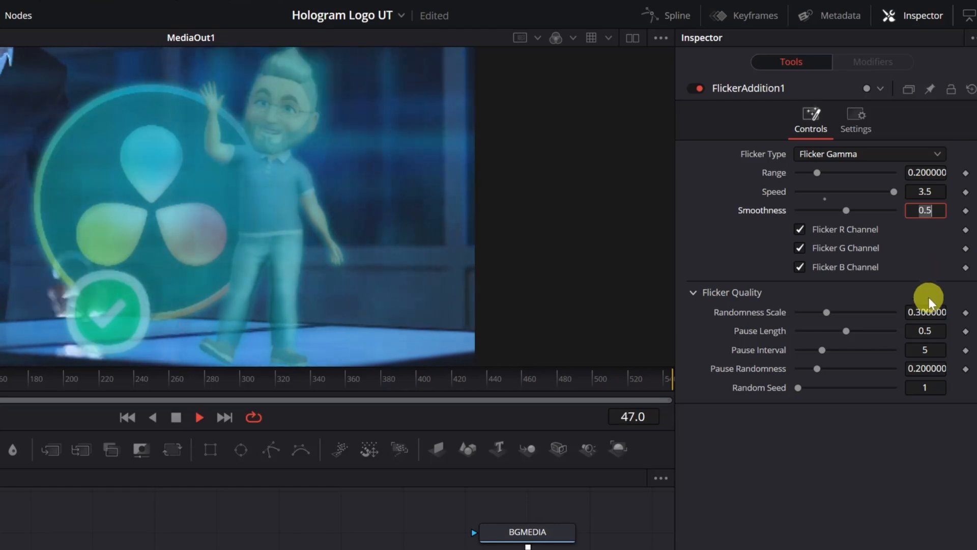
# - Try a randomness scale of 0.039 in the flicker quality settings of FlickerAddition1
pyautogui.click(926, 312)
pyautogui.write('0.039')
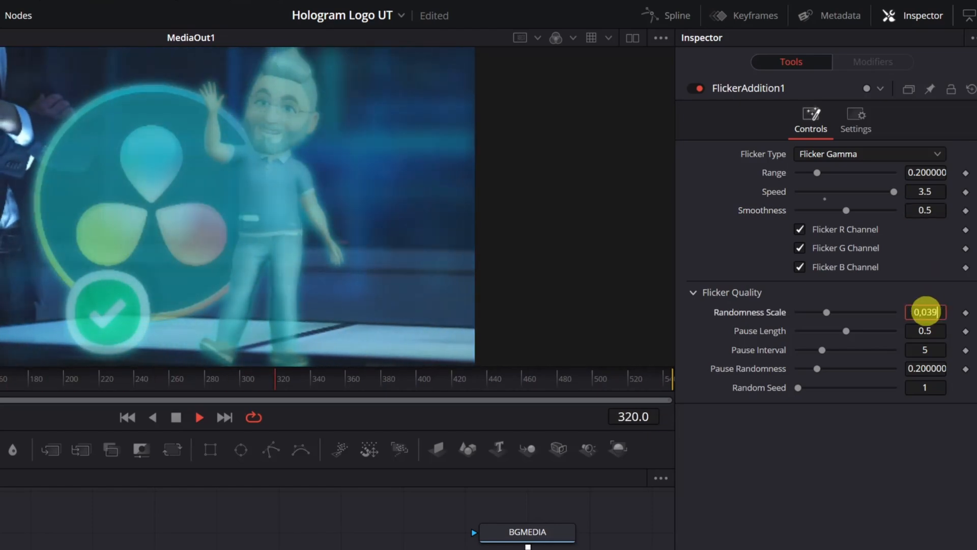
pyautogui.press('Tab')
# - Set the pause randomness of FlickerAddition1 to 1.0
pyautogui.click(925, 368)
pyautogui.press('BackSpace')
pyautogui.write('1.')
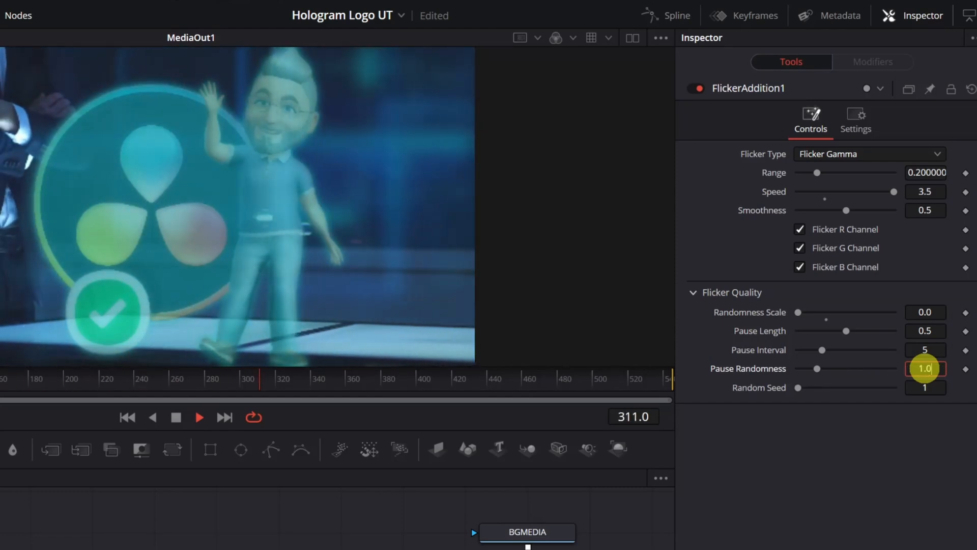
pyautogui.write('0')
pyautogui.press('Tab')
# - Set the flicker range to 0.039 and the randomness scale to 0.3, and adjust the flicker speed
pyautogui.click(924, 172)
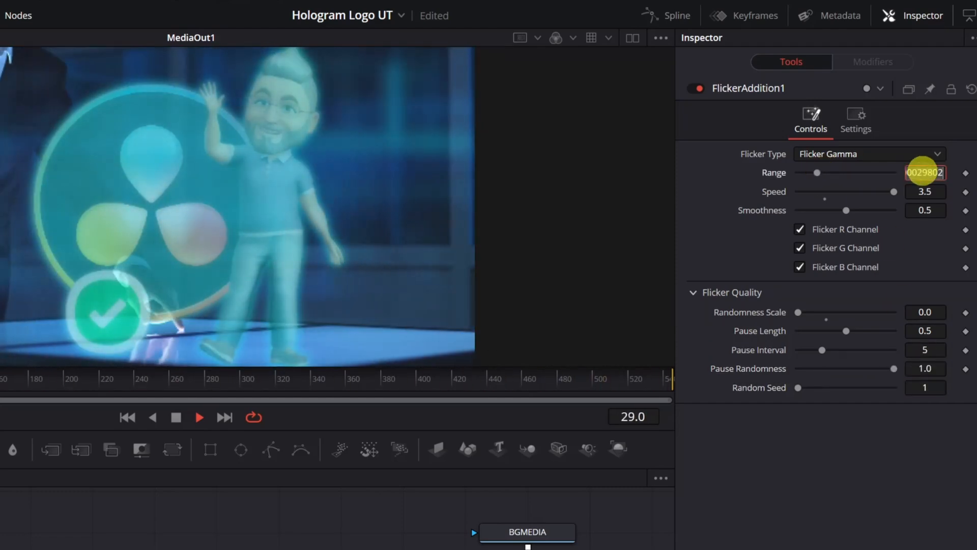
pyautogui.write('0.039')
pyautogui.press('Tab')
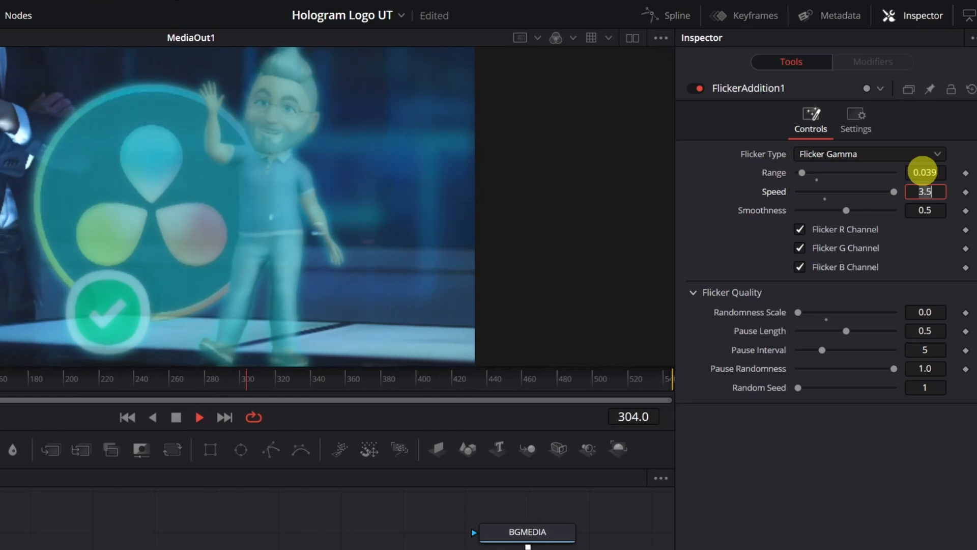
pyautogui.click(921, 312)
pyautogui.write('.3')
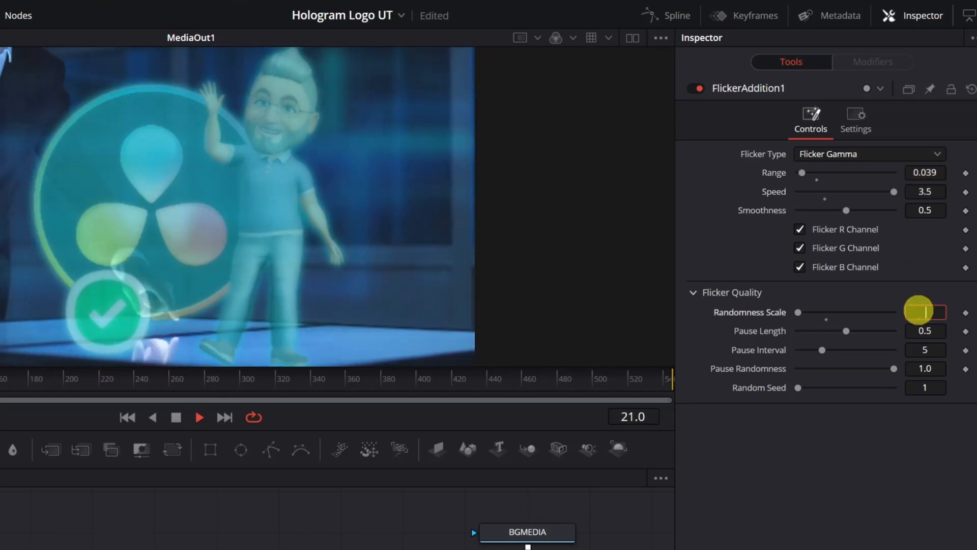
pyautogui.press('Tab')
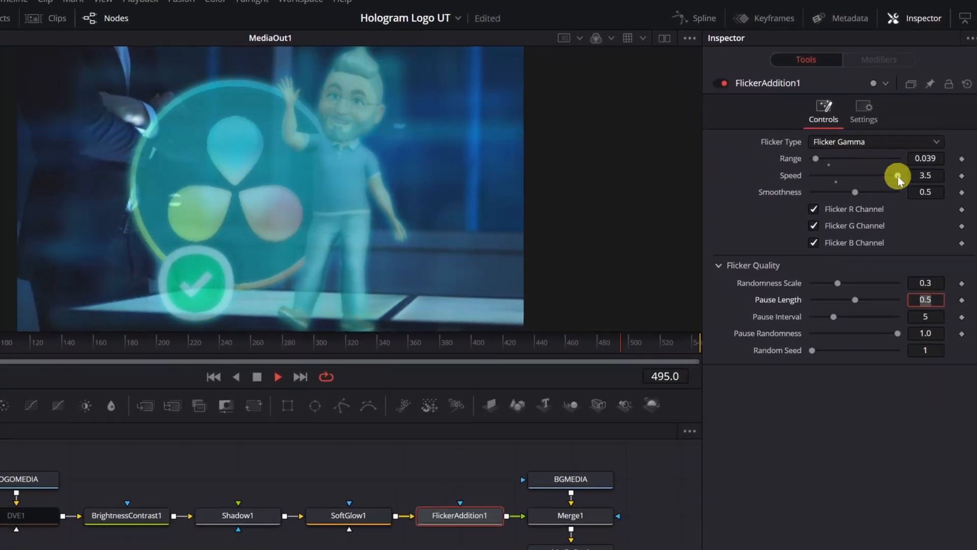
pyautogui.moveTo(894, 192); pyautogui.dragTo(887, 195)
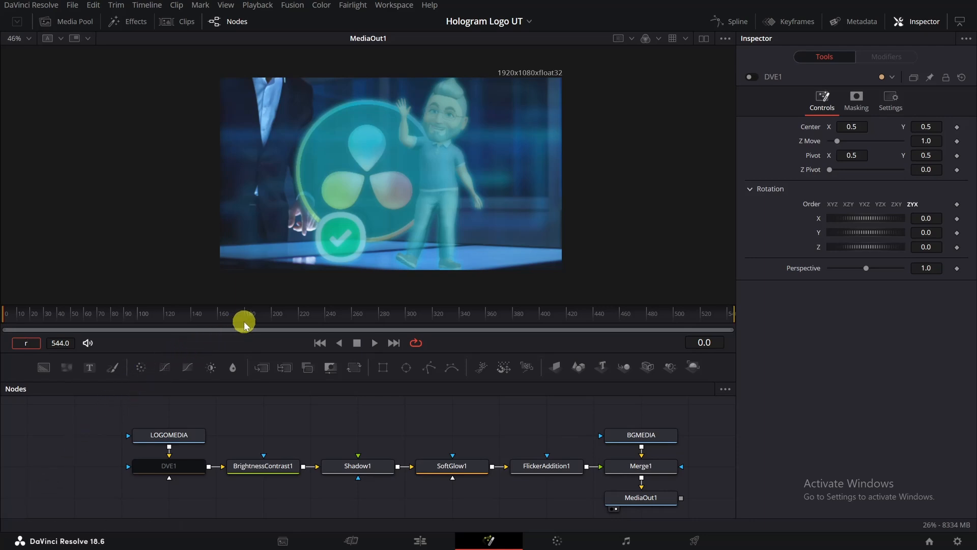
# - Go to frame 190 of the composition and enable the DVE1 node below the logo media
pyautogui.click(259, 315)
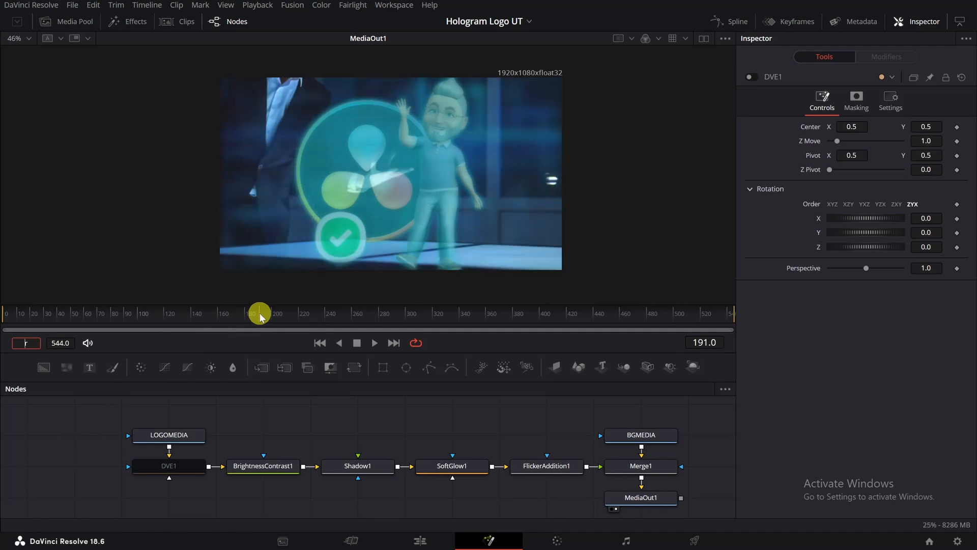
pyautogui.click(700, 343)
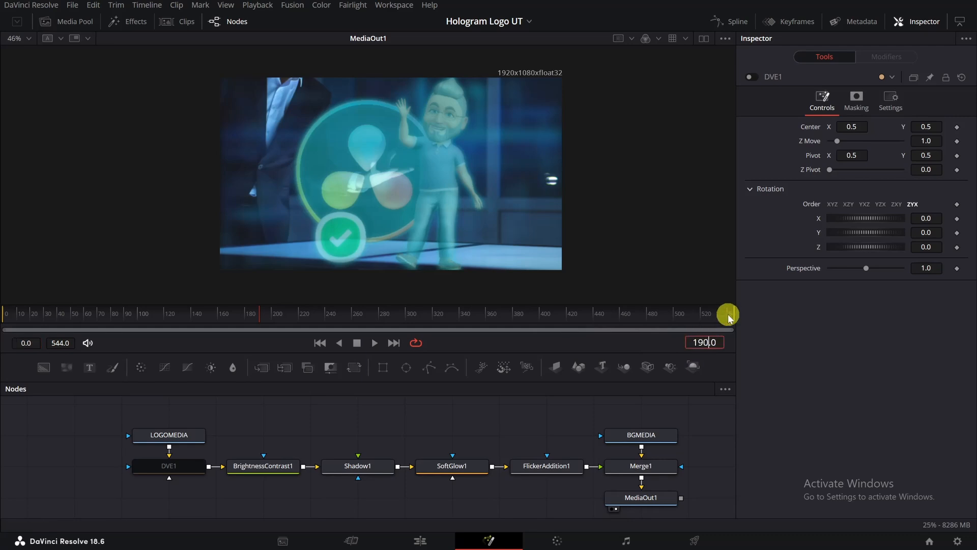
pyautogui.press('Return')
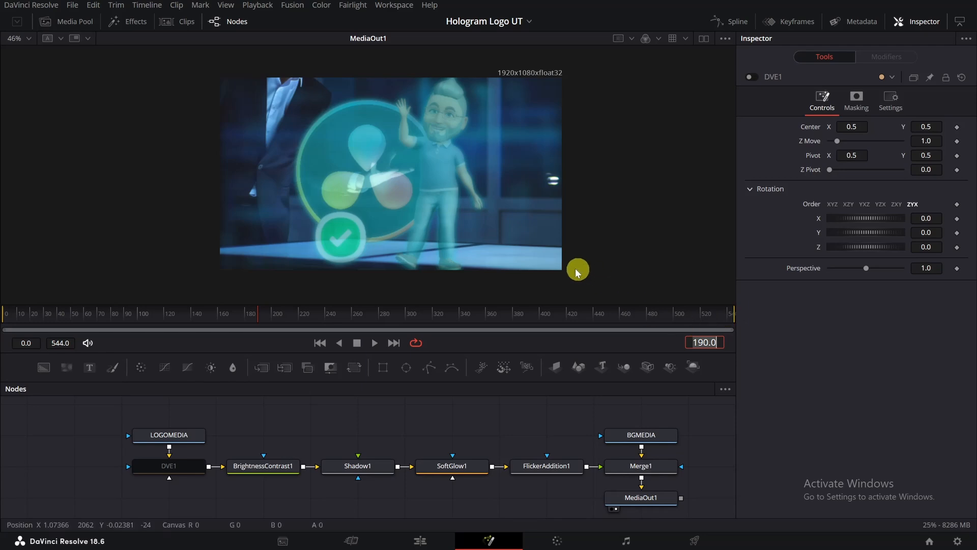
pyautogui.click(176, 464)
pyautogui.click(755, 76)
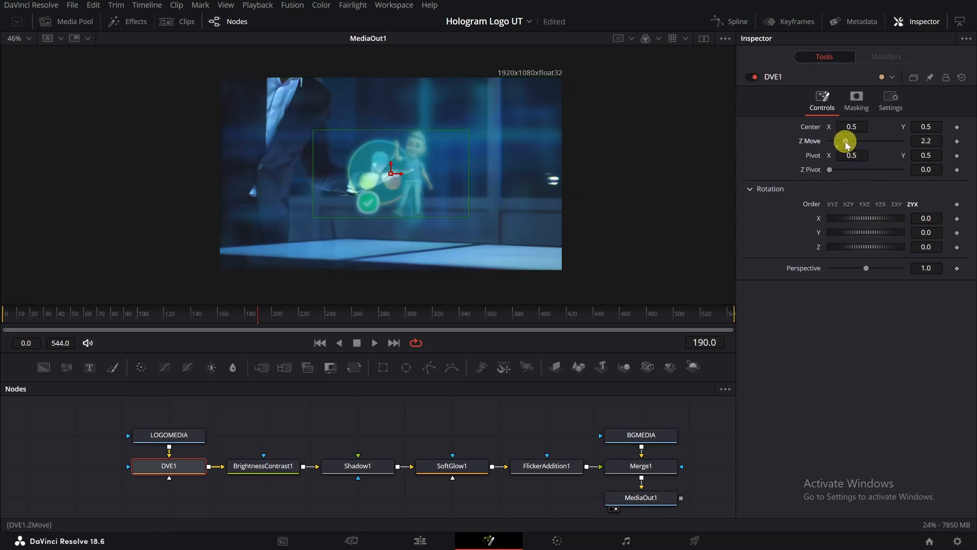
pyautogui.click(756, 77)
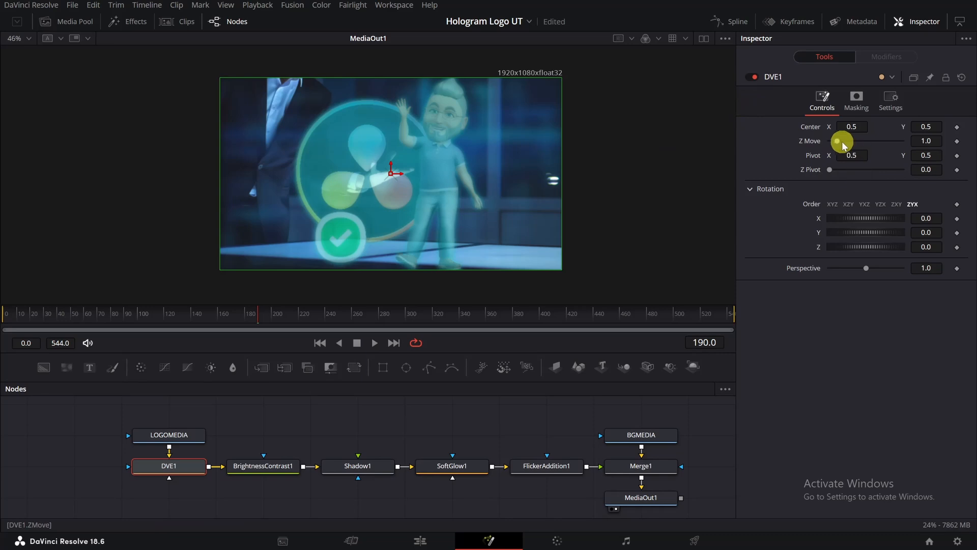
# - Shrink the logo with a DVE1 Z Move of about 2.68 and reposition its center above the man's open palm
pyautogui.moveTo(835, 142); pyautogui.dragTo(809, 116)
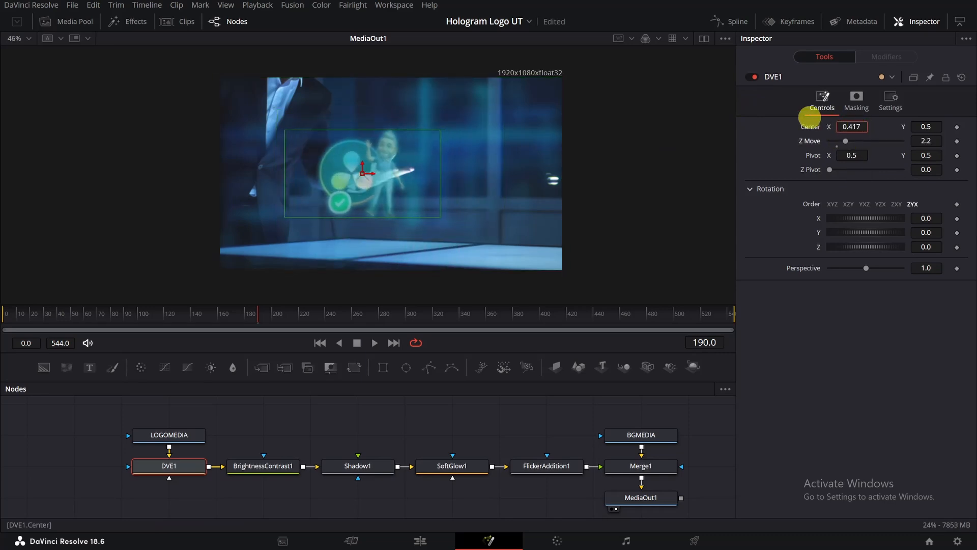
pyautogui.moveTo(911, 127); pyautogui.dragTo(951, 126)
pyautogui.moveTo(849, 127); pyautogui.dragTo(868, 125)
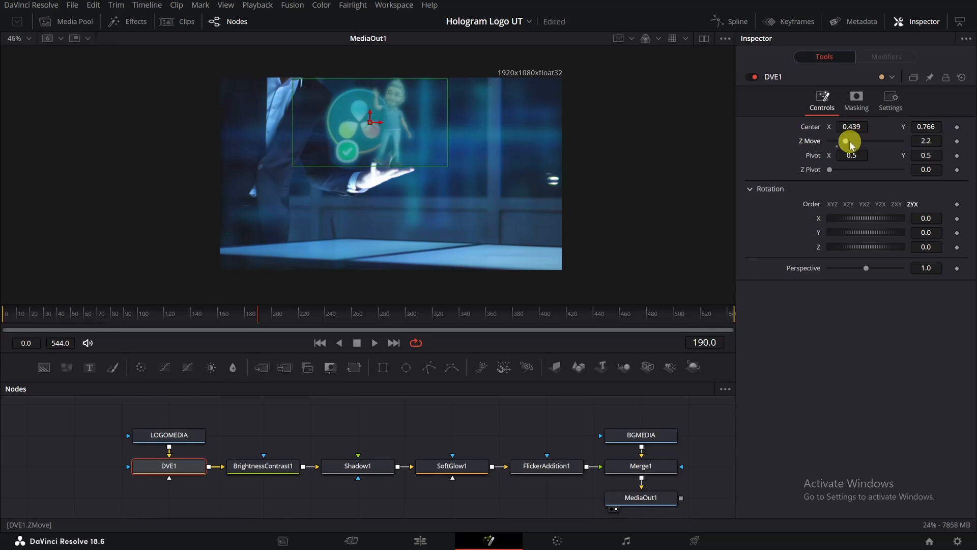
pyautogui.moveTo(931, 138); pyautogui.dragTo(956, 134)
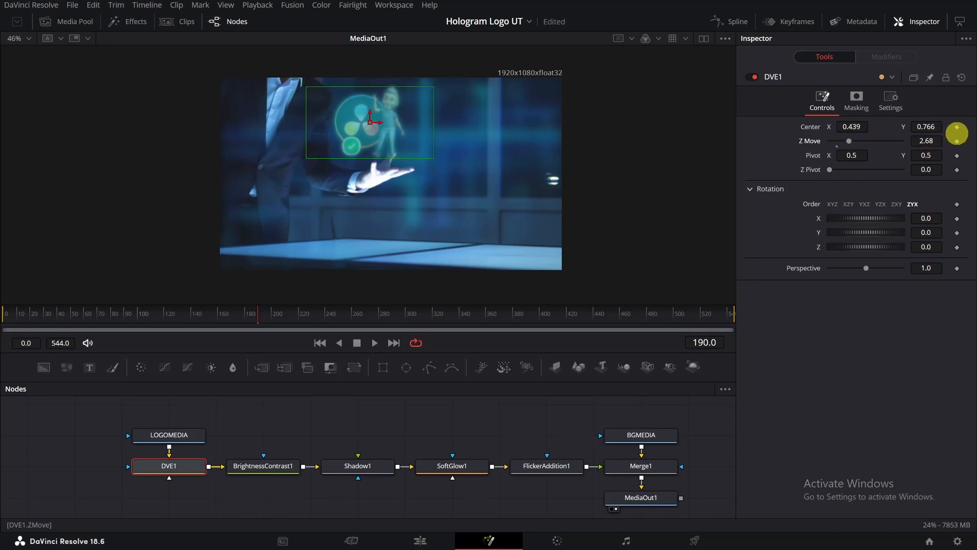
pyautogui.moveTo(849, 127); pyautogui.dragTo(848, 126)
pyautogui.moveTo(927, 127); pyautogui.dragTo(855, 127)
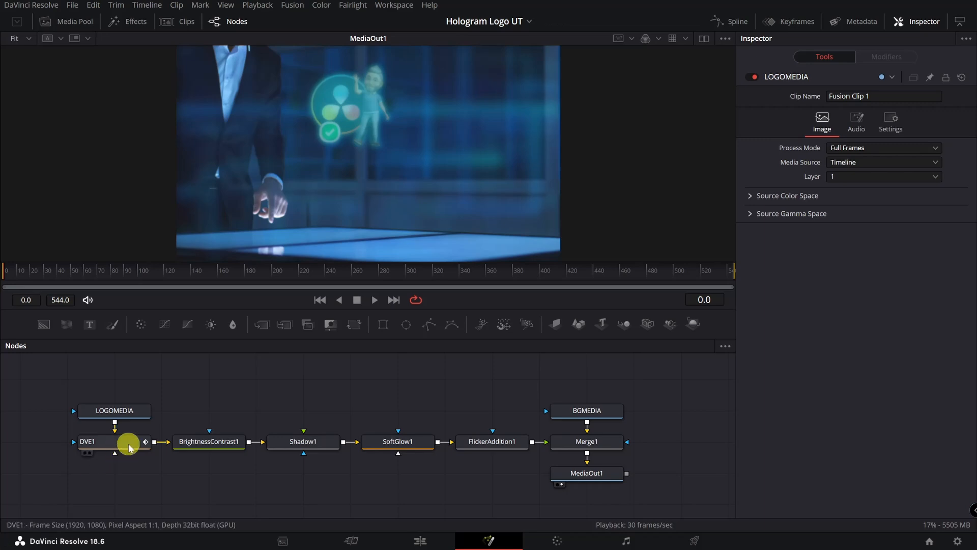
# - Attach a rectangle mask to the LOGOMEDIA node
pyautogui.click(120, 410)
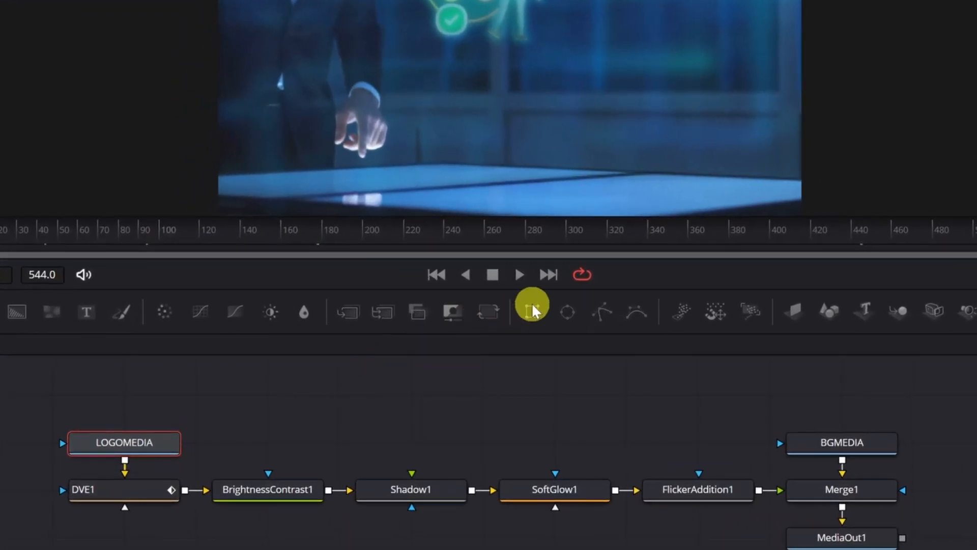
pyautogui.click(532, 308)
pyautogui.click(130, 395)
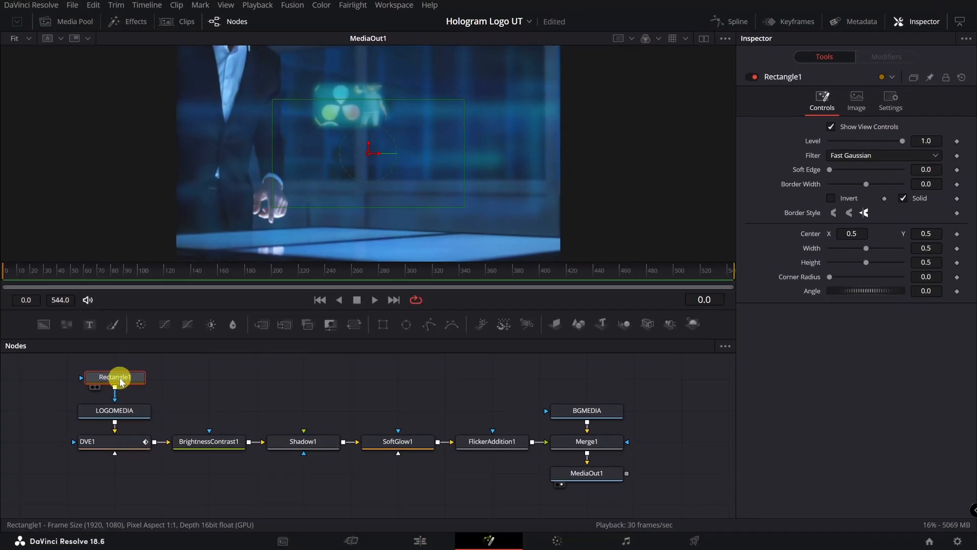
# - Show LOGOMEDIA in a second viewer and size the rectangle mask to height 1.0 and width about 0.606 around the logo
pyautogui.click(704, 39)
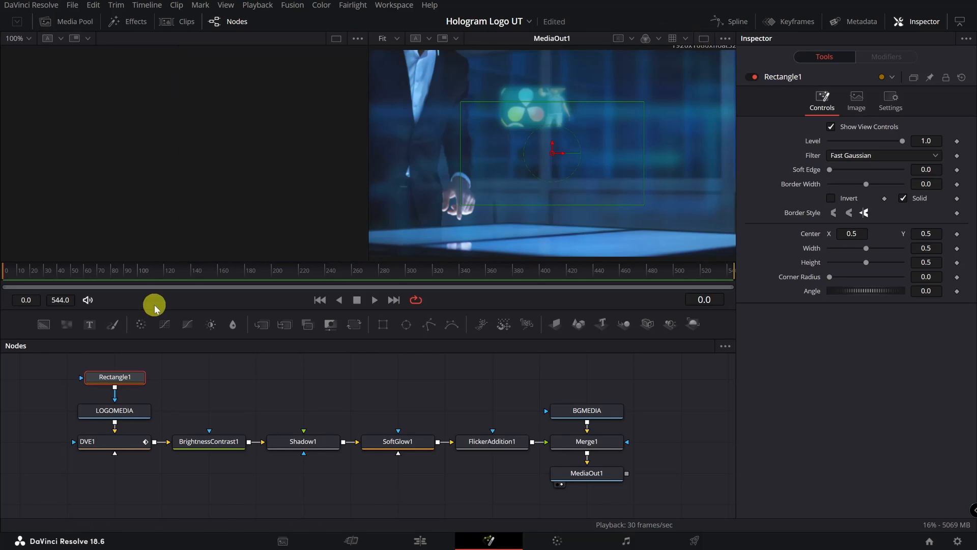
pyautogui.moveTo(115, 415); pyautogui.dragTo(137, 158)
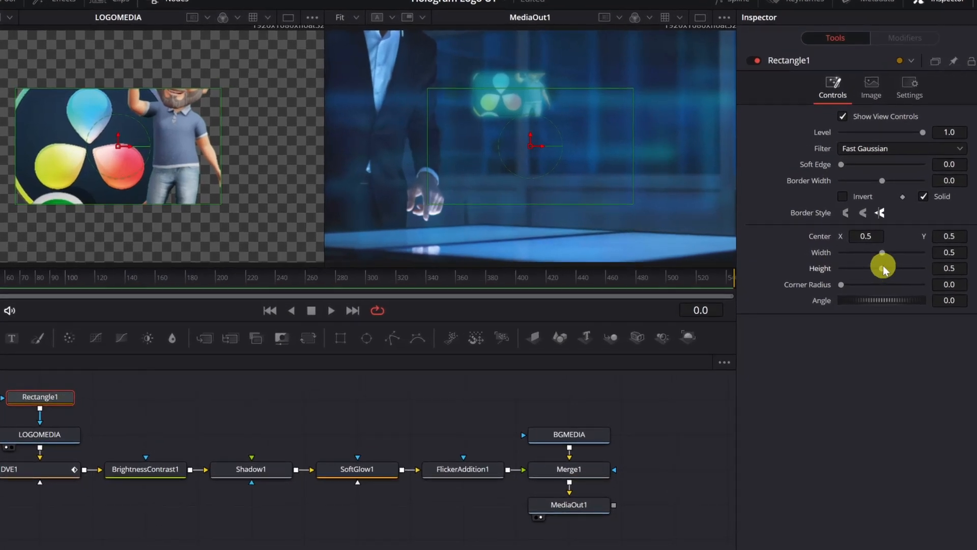
pyautogui.moveTo(883, 265); pyautogui.dragTo(947, 273)
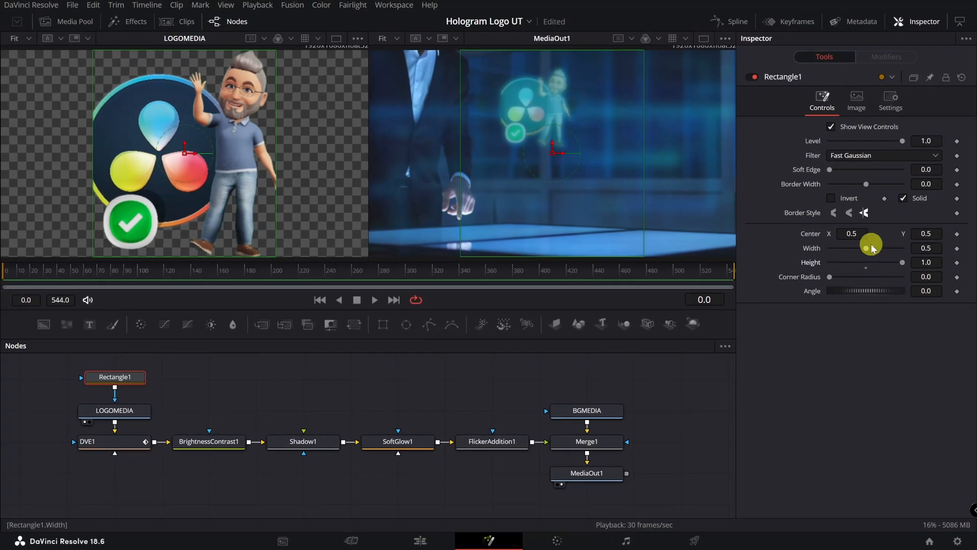
pyautogui.moveTo(863, 249); pyautogui.dragTo(871, 249)
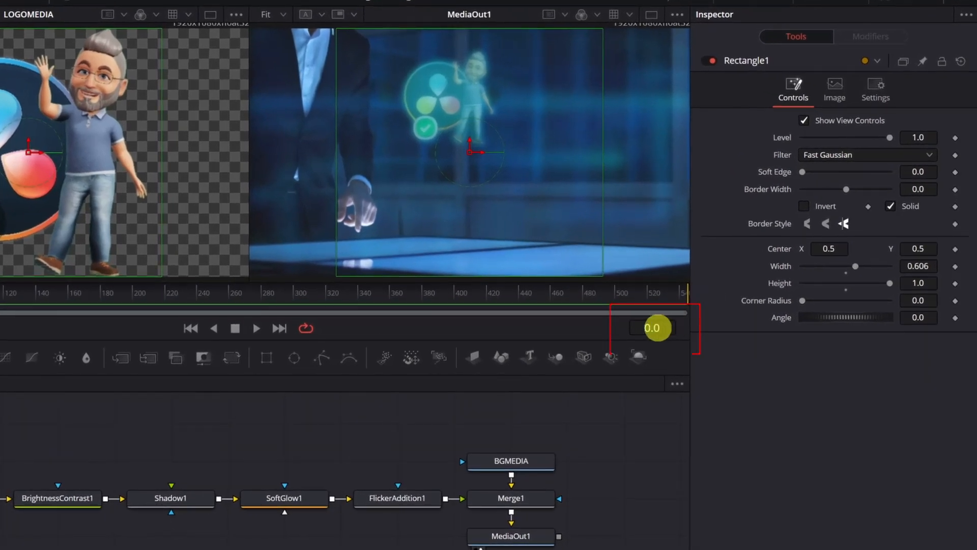
# - At frame 190, keyframe the center of Rectangle1 and lower its Y value to about -0.49 to hide the logo
pyautogui.click(657, 328)
pyautogui.press('BackSpace')
pyautogui.press('BackSpace')
pyautogui.press('BackSpace')
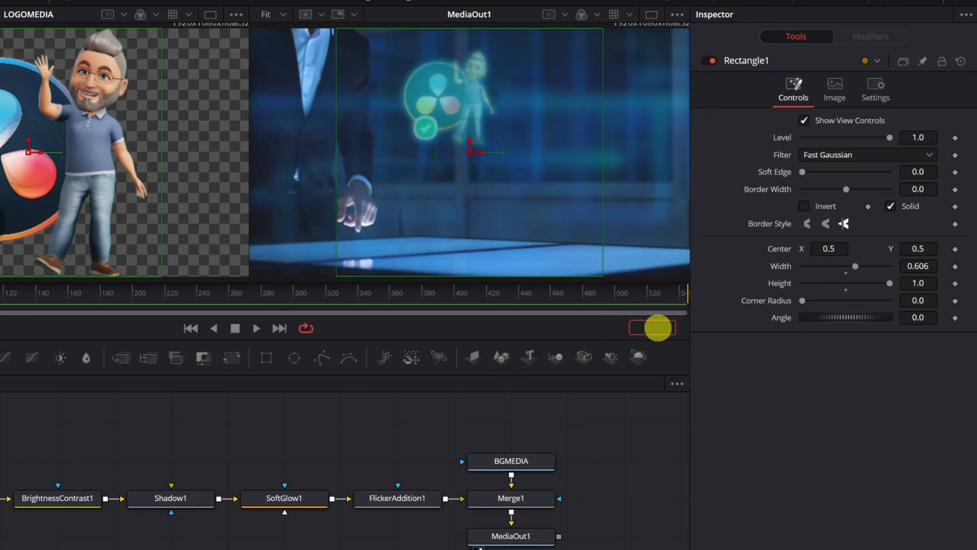
pyautogui.write('190')
pyautogui.press('Return')
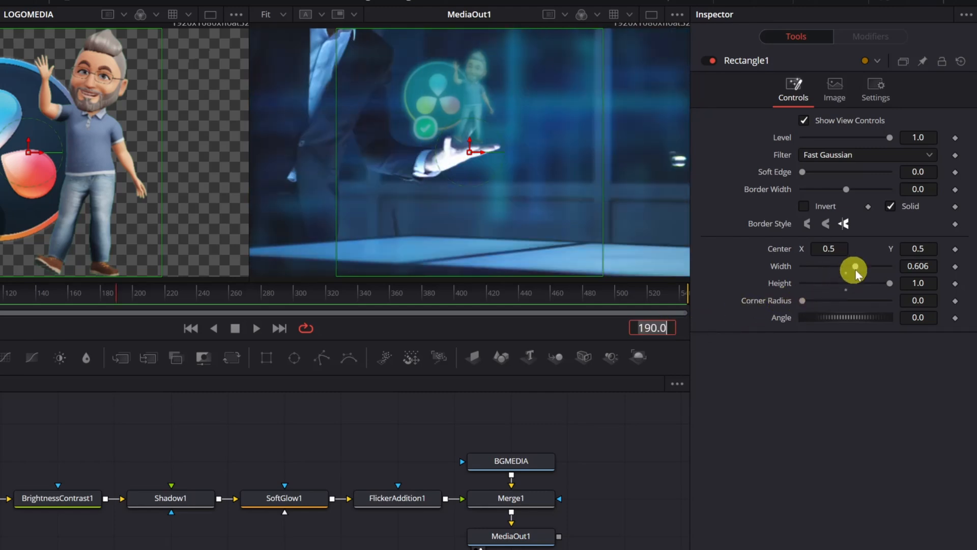
pyautogui.click(954, 249)
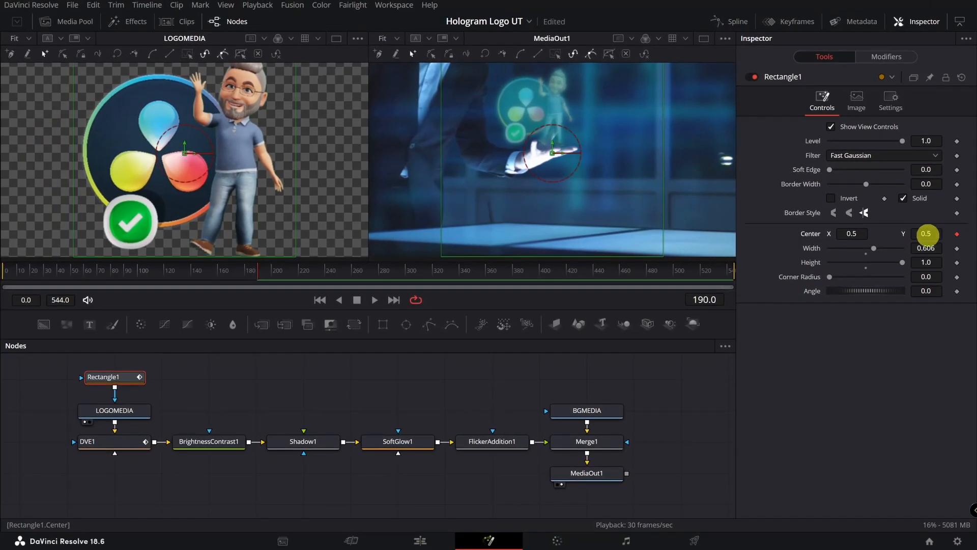
pyautogui.moveTo(925, 234); pyautogui.dragTo(359, 212)
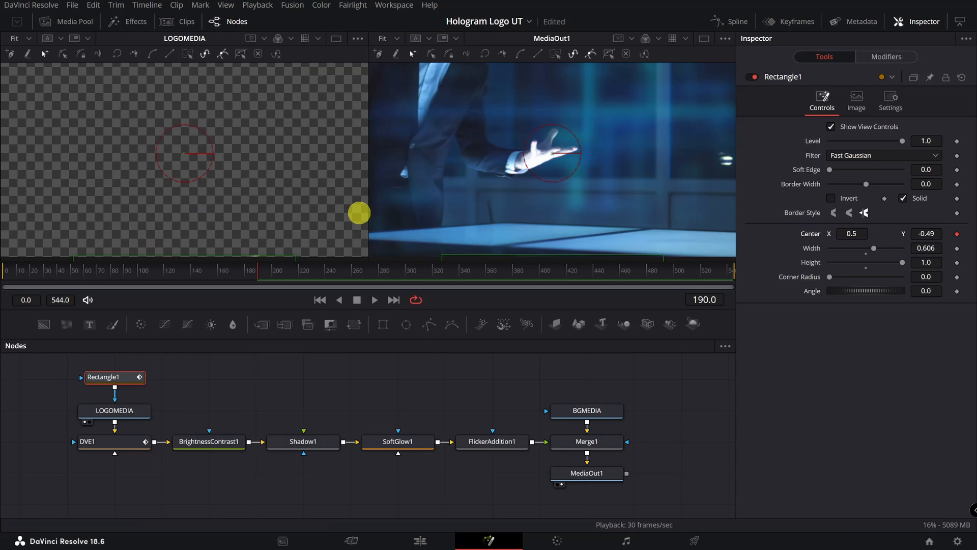
# - At frame 200, raise the center Y of Rectangle1 to about 0.541 to reveal the whole logo
pyautogui.click(704, 300)
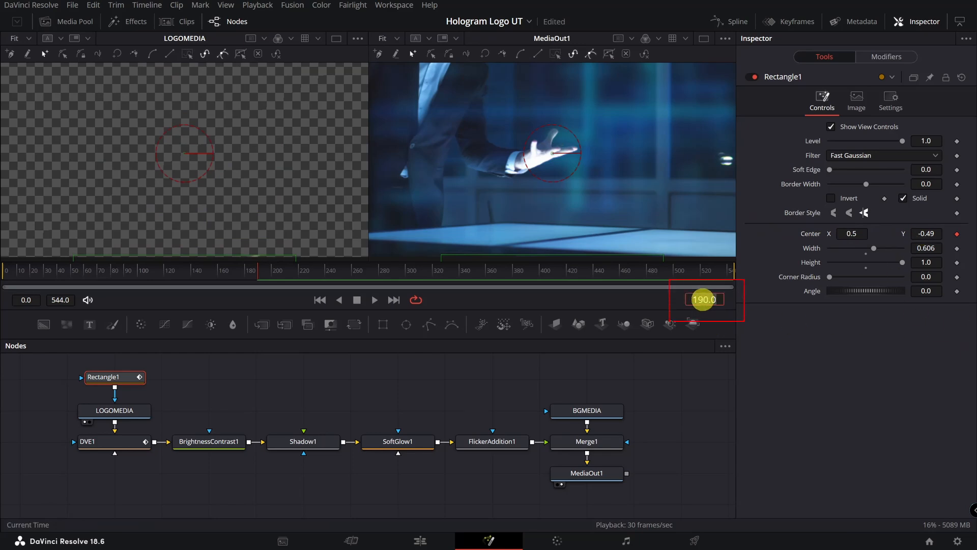
pyautogui.press('BackSpace')
pyautogui.press('BackSpace')
pyautogui.press('BackSpace')
pyautogui.press('BackSpace')
pyautogui.press('BackSpace')
pyautogui.write('200.0')
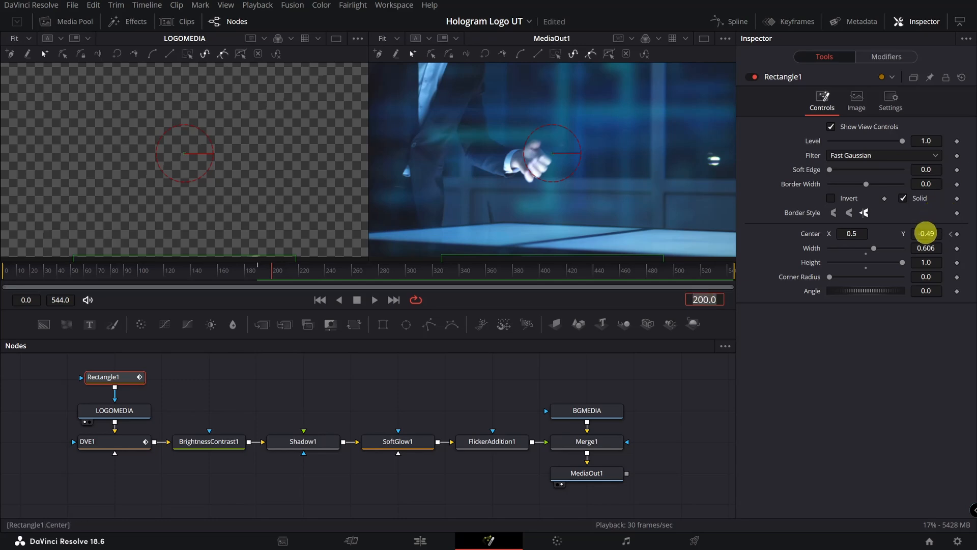
pyautogui.moveTo(924, 233); pyautogui.dragTo(554, 284)
# - Play the composition briefly to preview the logo reveal, and open the Spline editor for the mask's keyframes
pyautogui.click(374, 299)
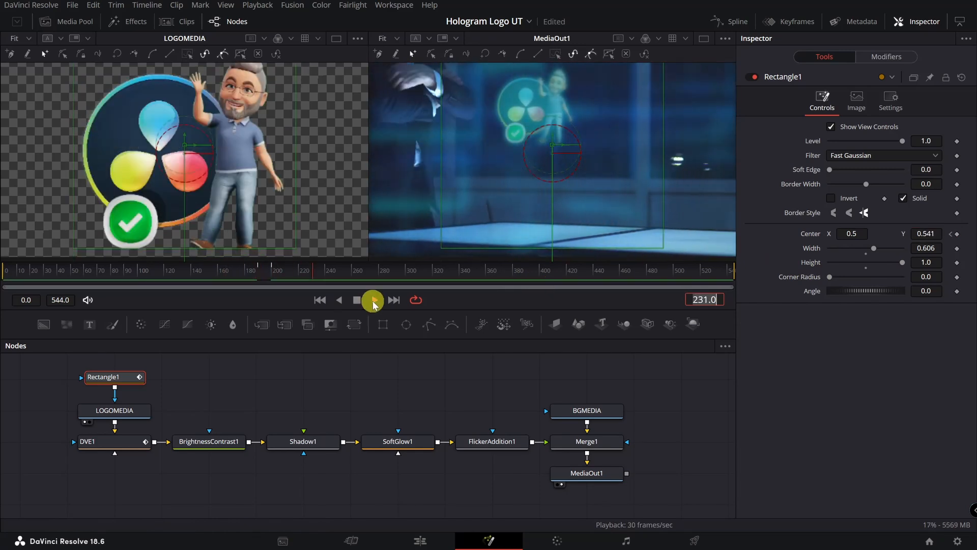
pyautogui.click(356, 300)
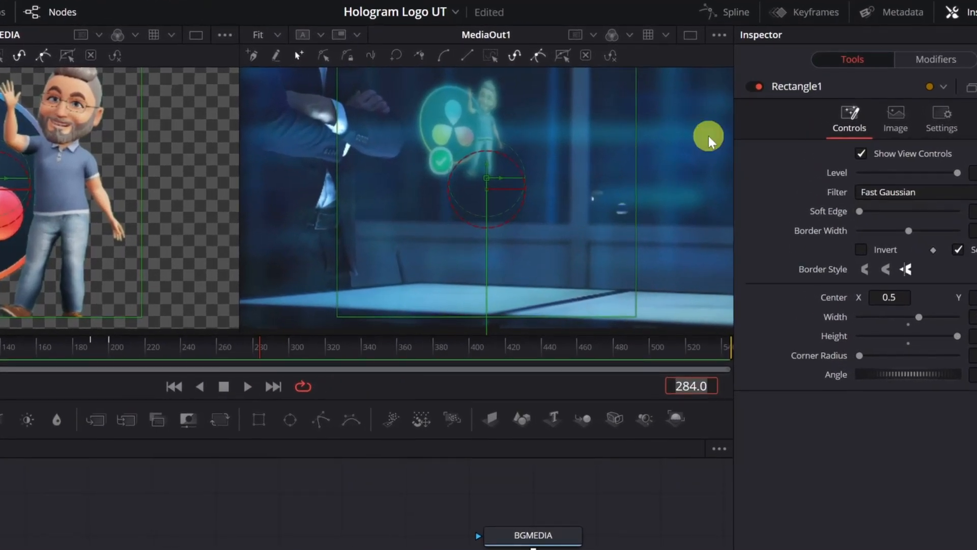
pyautogui.click(731, 18)
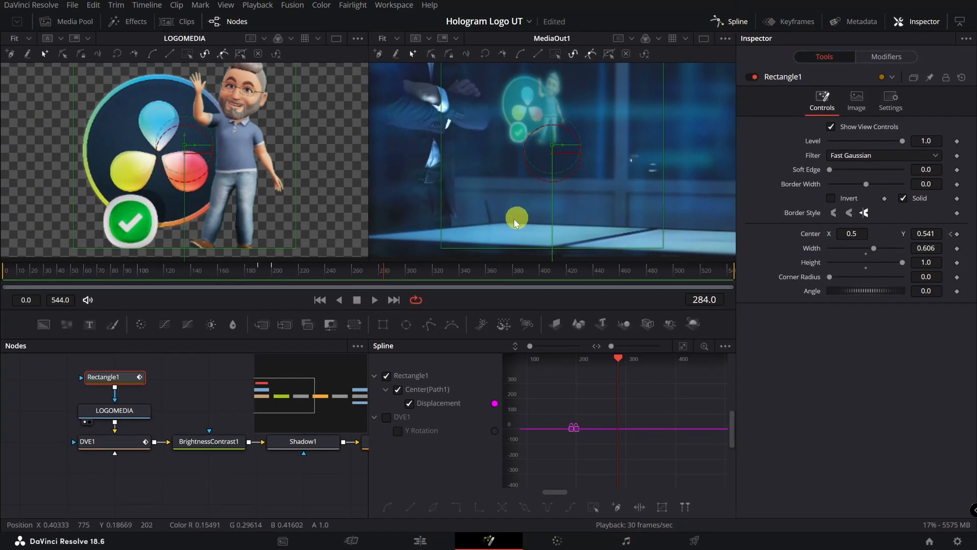
# - Fit Rectangle1's displacement curve in the Spline editor, smooth both keyframes, and play the logo reveal
pyautogui.click(387, 376)
pyautogui.click(386, 375)
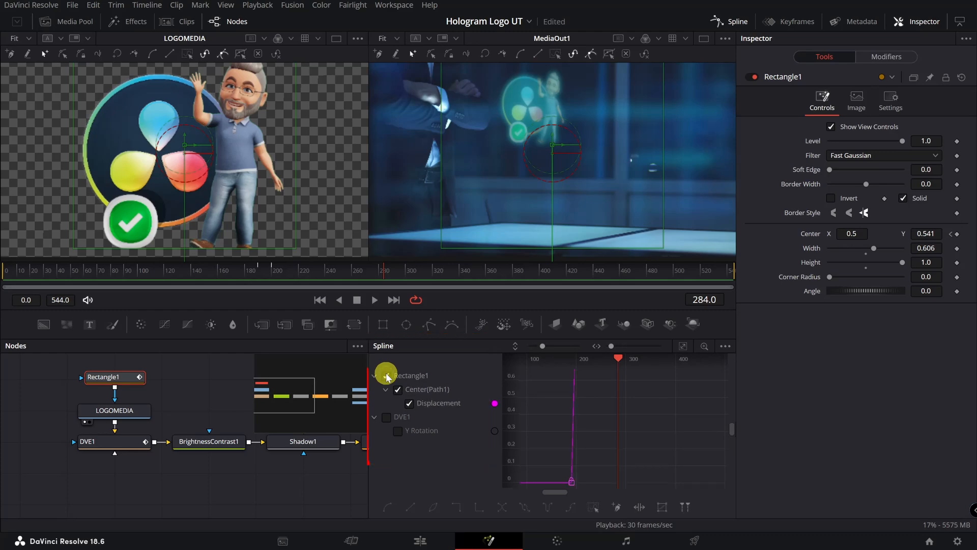
pyautogui.click(682, 347)
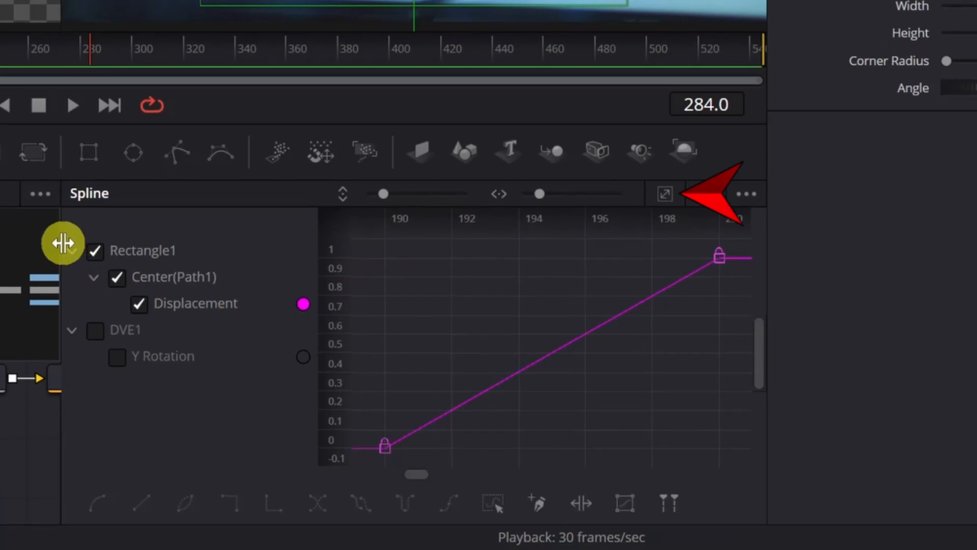
pyautogui.moveTo(61, 233); pyautogui.dragTo(0, 254)
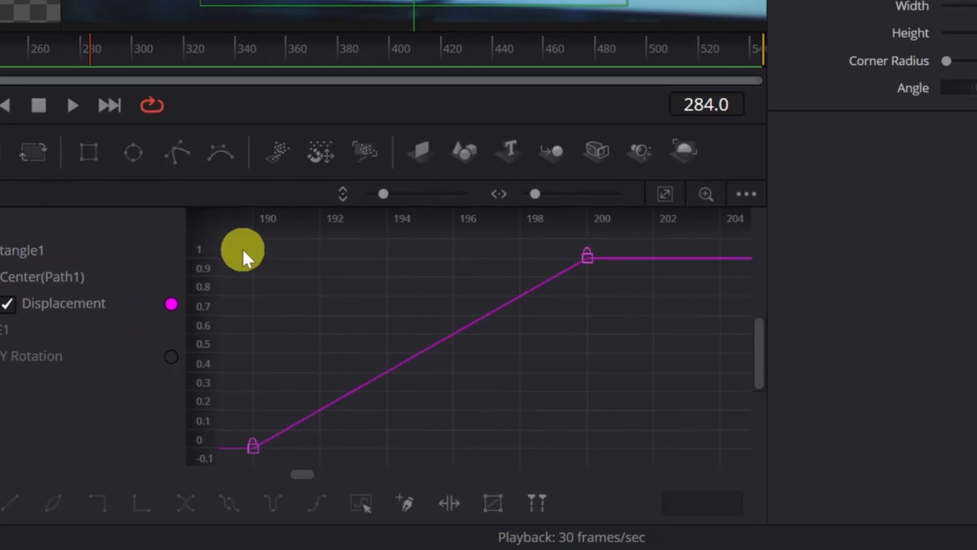
pyautogui.moveTo(240, 240); pyautogui.dragTo(637, 461)
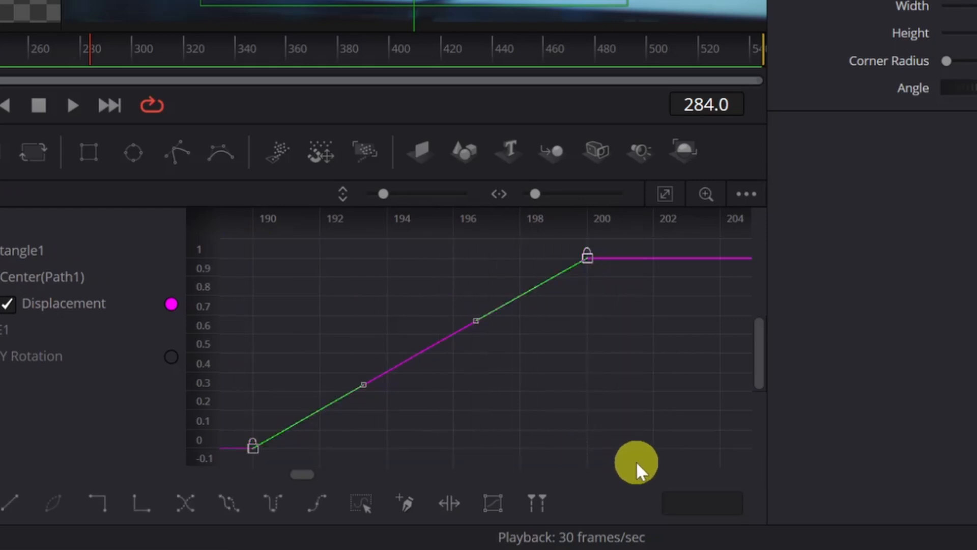
pyautogui.press('s')
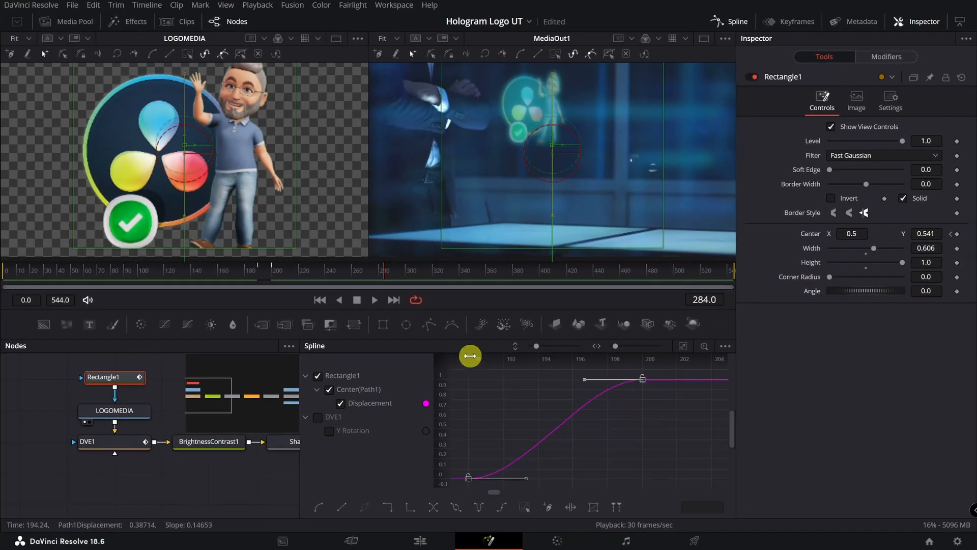
pyautogui.moveTo(383, 275); pyautogui.dragTo(226, 279)
pyautogui.click(375, 300)
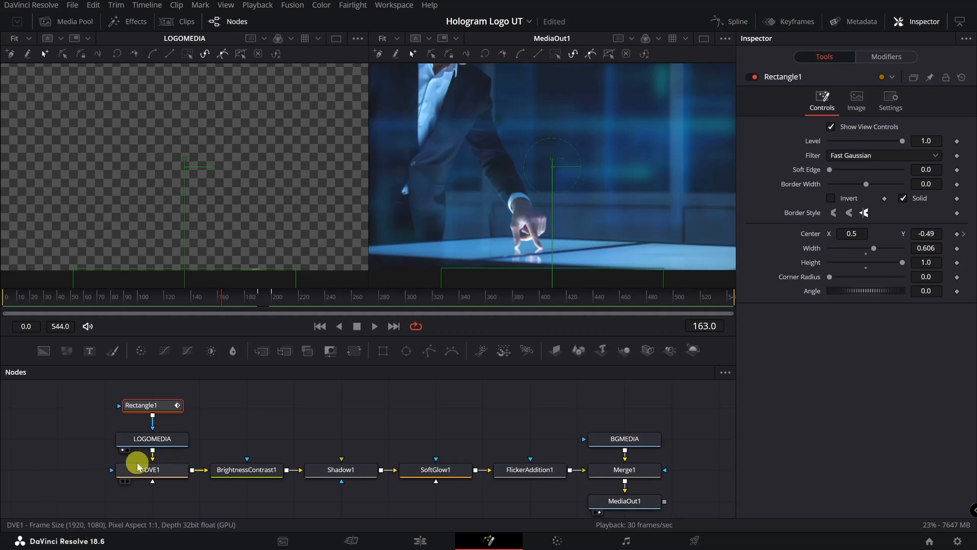
# - At frame 220, add a keyframe for the Y rotation of DVE1
pyautogui.click(166, 471)
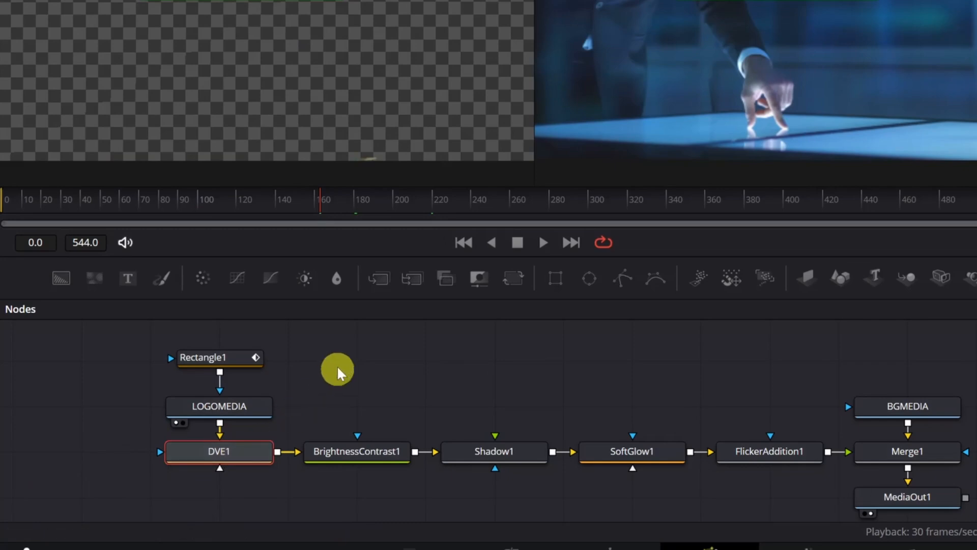
pyautogui.click(433, 201)
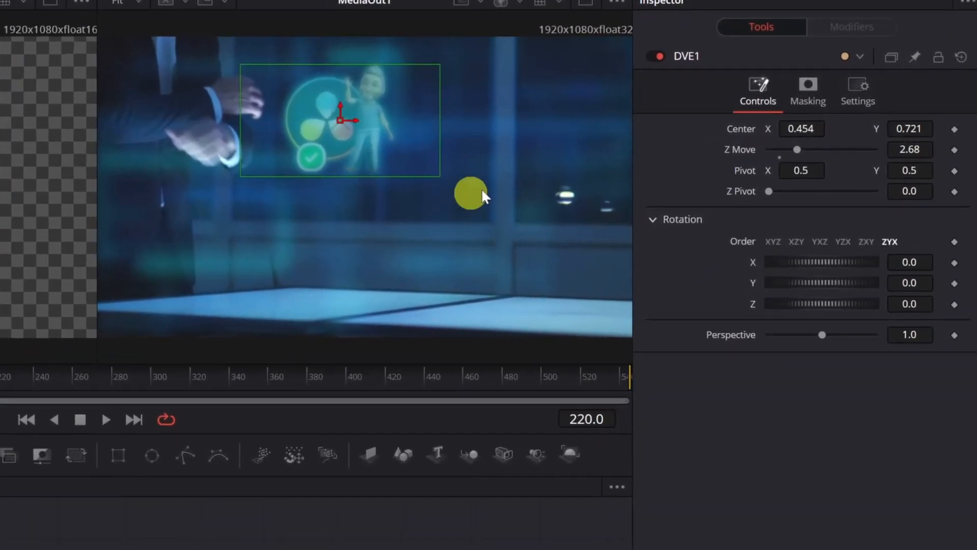
pyautogui.click(955, 283)
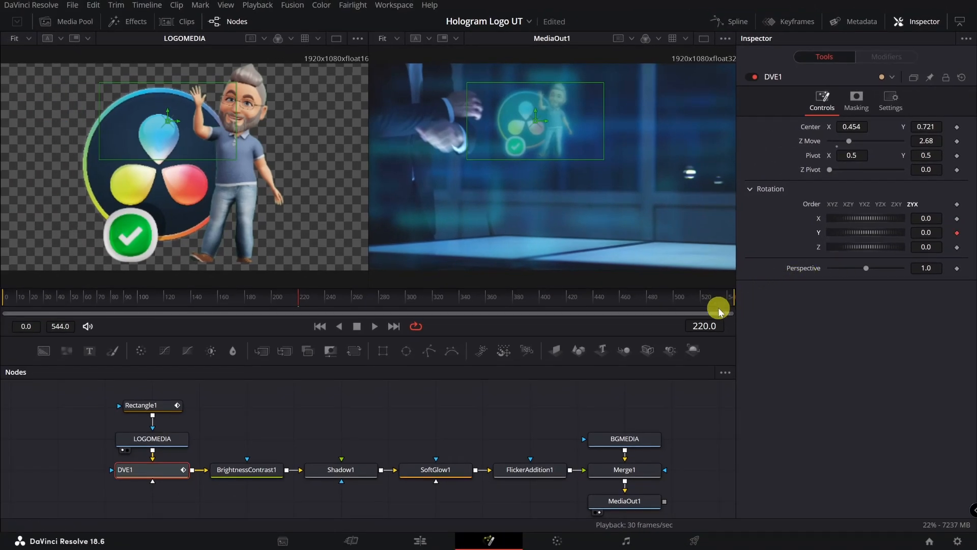
# - At frame 540, set the Y rotation of DVE1 to 360 and play back the logo spin
pyautogui.click(704, 326)
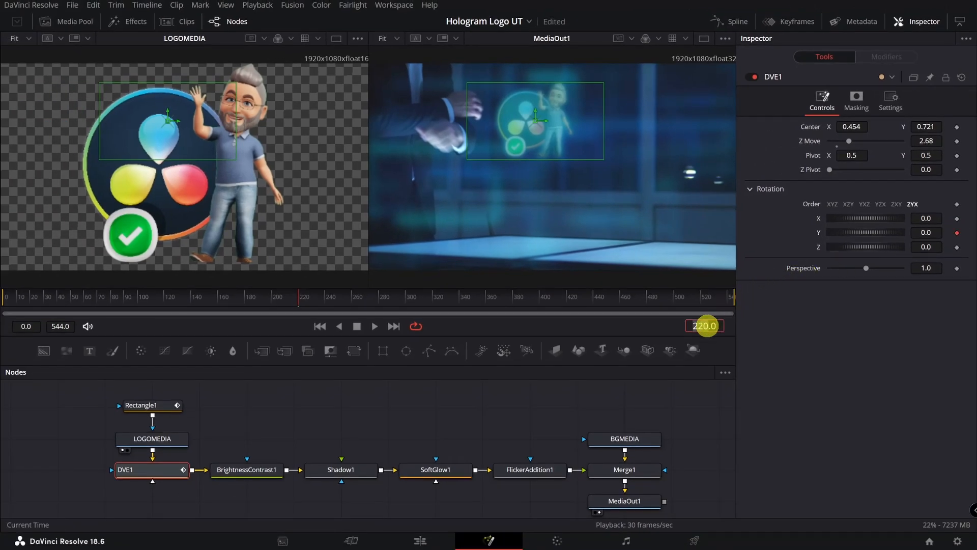
pyautogui.press('BackSpace')
pyautogui.press('BackSpace')
pyautogui.press('BackSpace')
pyautogui.press('BackSpace')
pyautogui.press('BackSpace')
pyautogui.press('Return')
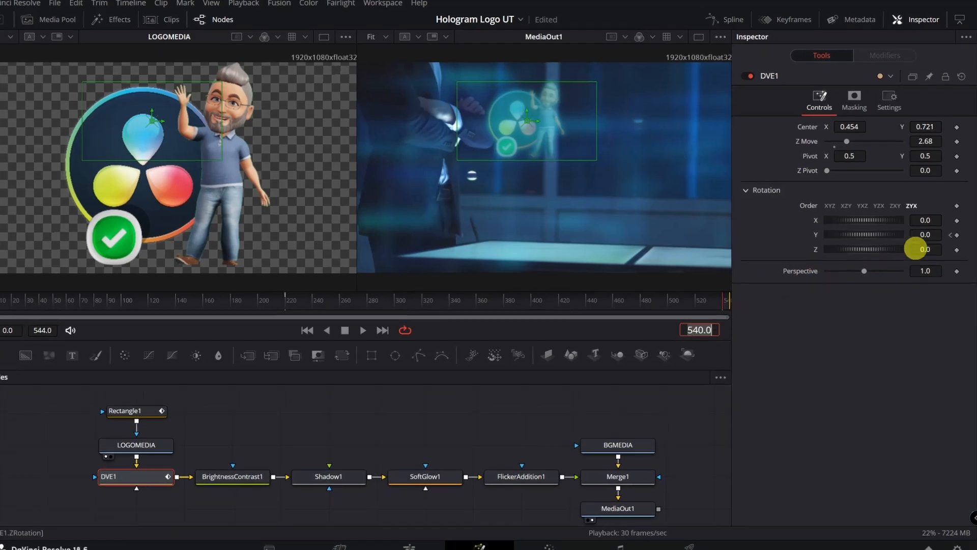
pyautogui.click(923, 232)
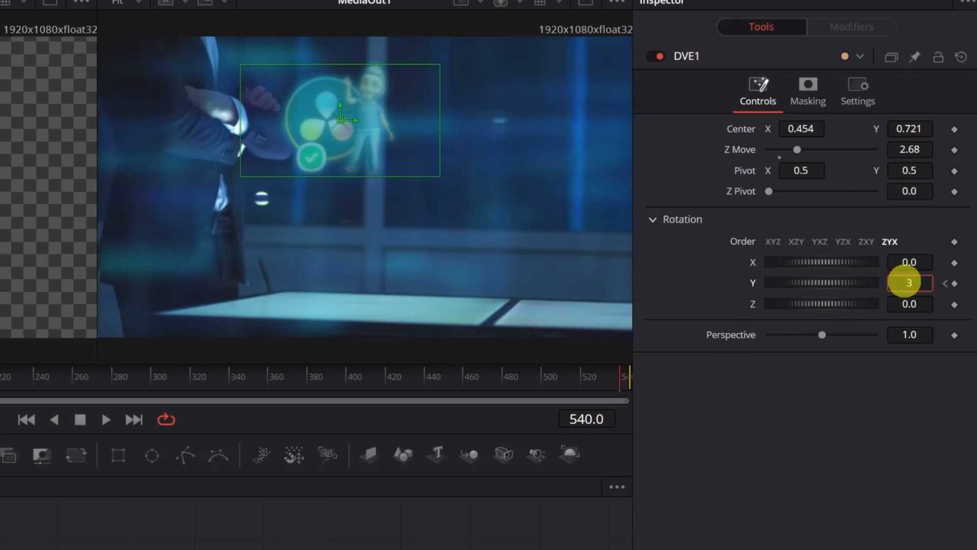
pyautogui.write('60')
pyautogui.press('Tab')
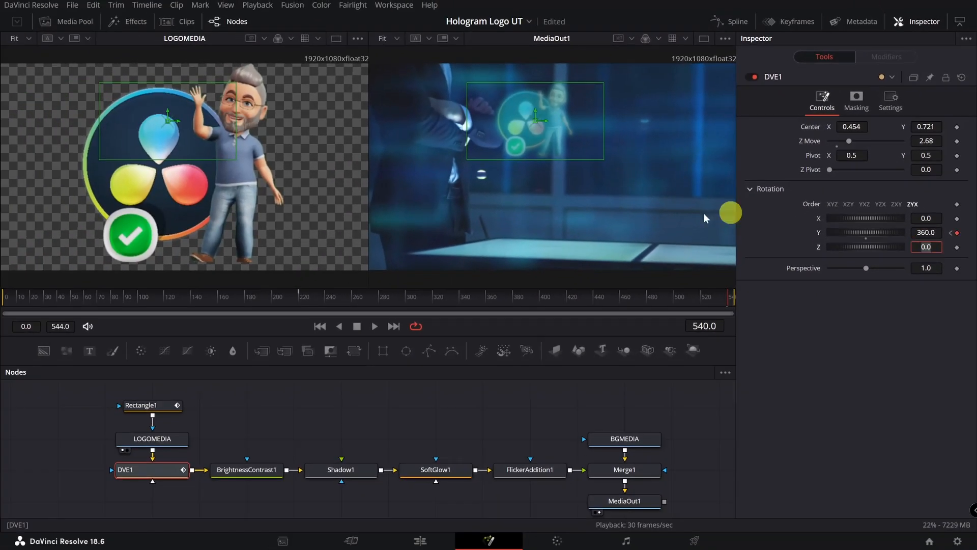
pyautogui.click(252, 302)
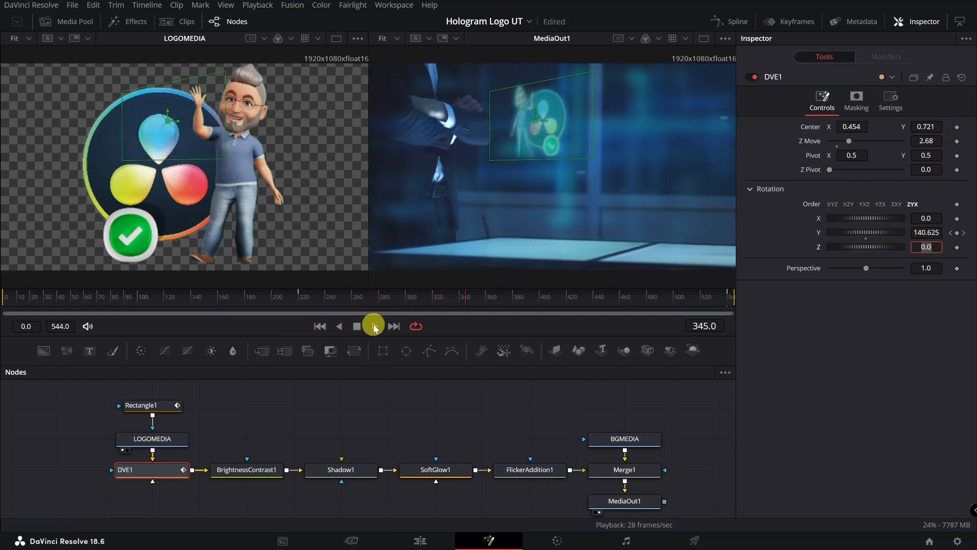
pyautogui.click(357, 327)
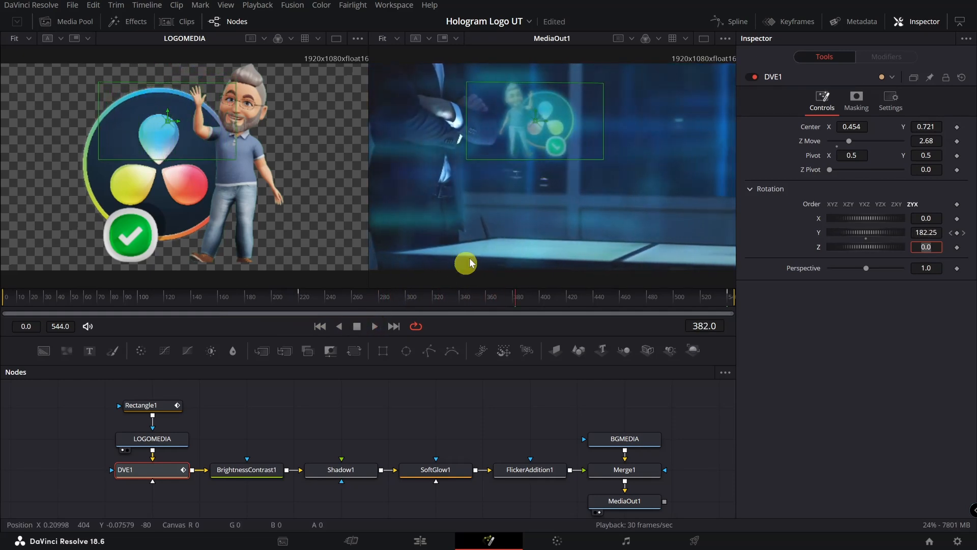
# - Show only DVE1's Y Rotation curve in the Spline editor, fit it, and smooth both of its keyframes
pyautogui.click(755, 23)
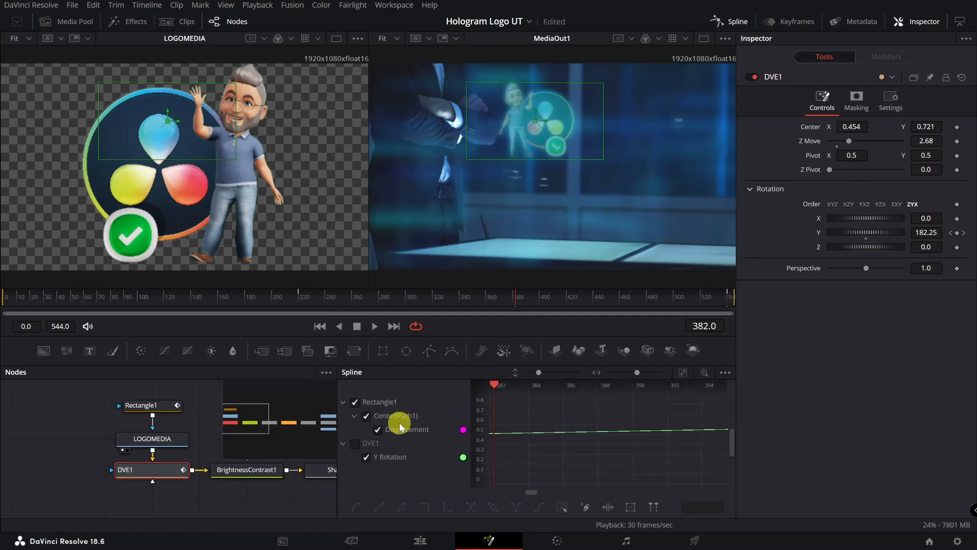
pyautogui.click(355, 401)
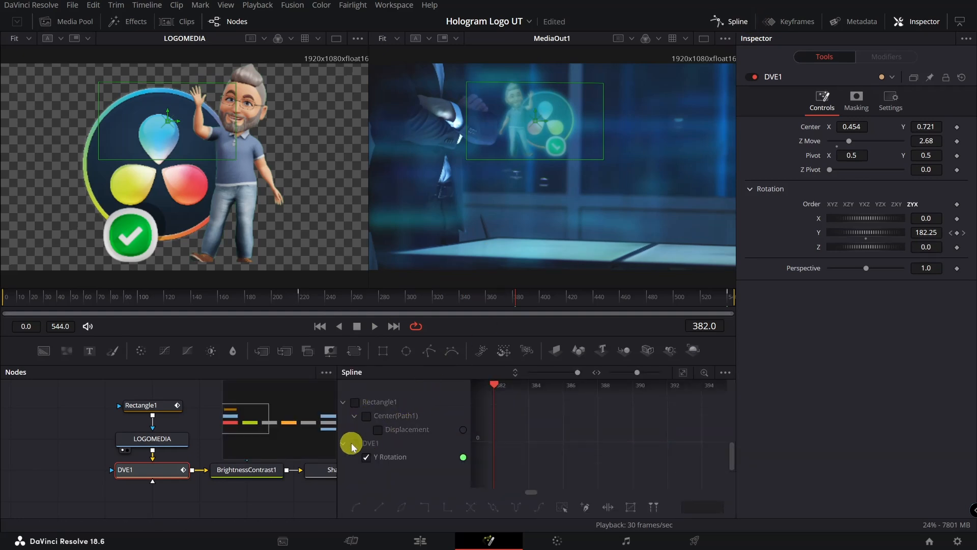
pyautogui.click(682, 373)
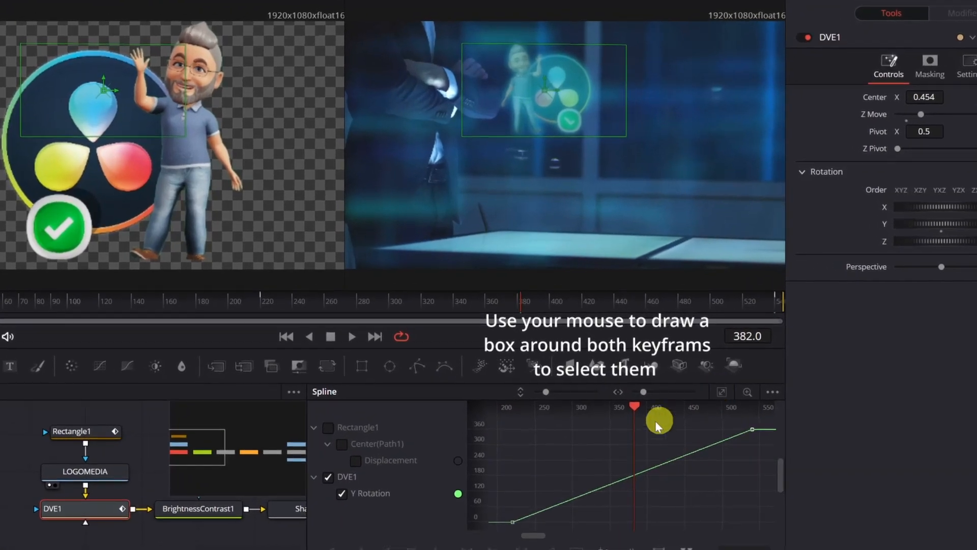
pyautogui.moveTo(497, 424); pyautogui.dragTo(761, 532)
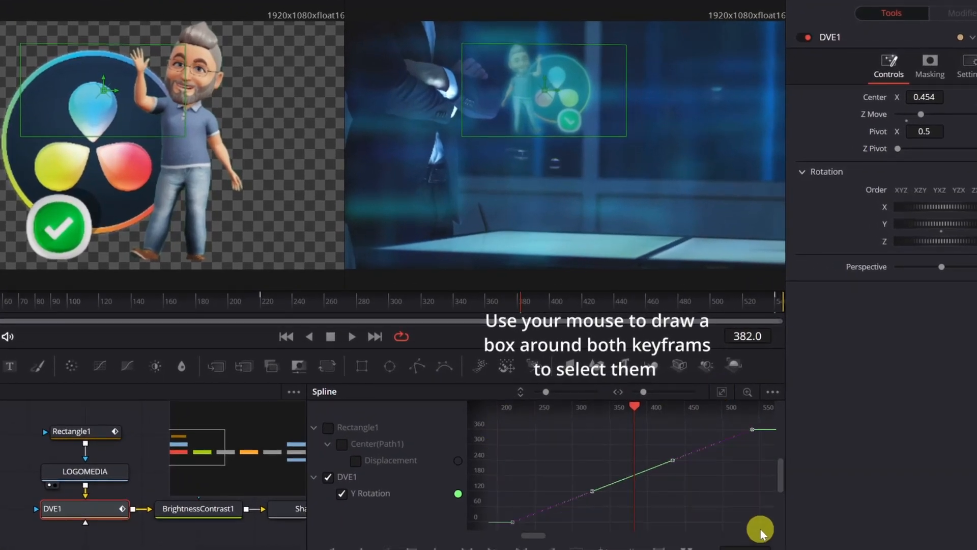
pyautogui.press('s')
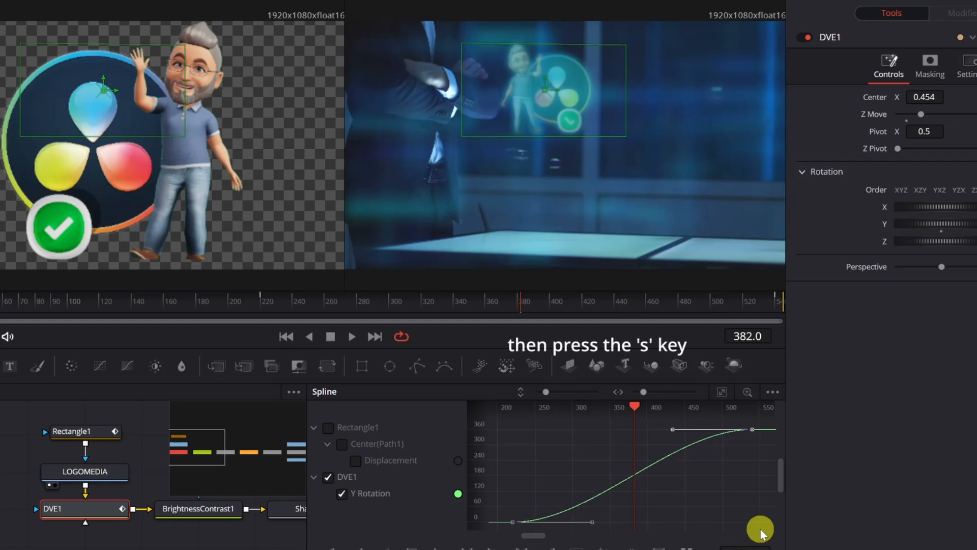
pyautogui.click(741, 136)
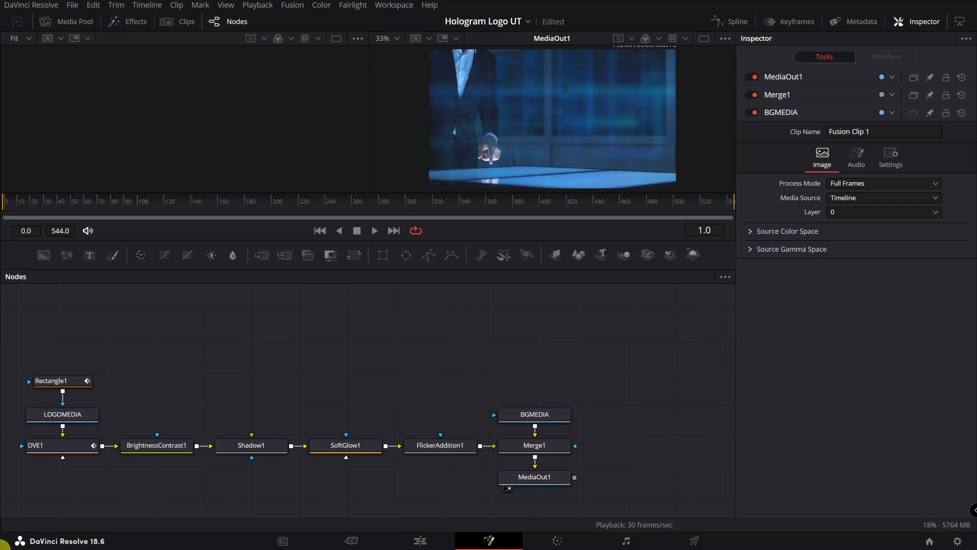
pyautogui.click(75, 21)
pyautogui.moveTo(116, 71); pyautogui.dragTo(70, 308)
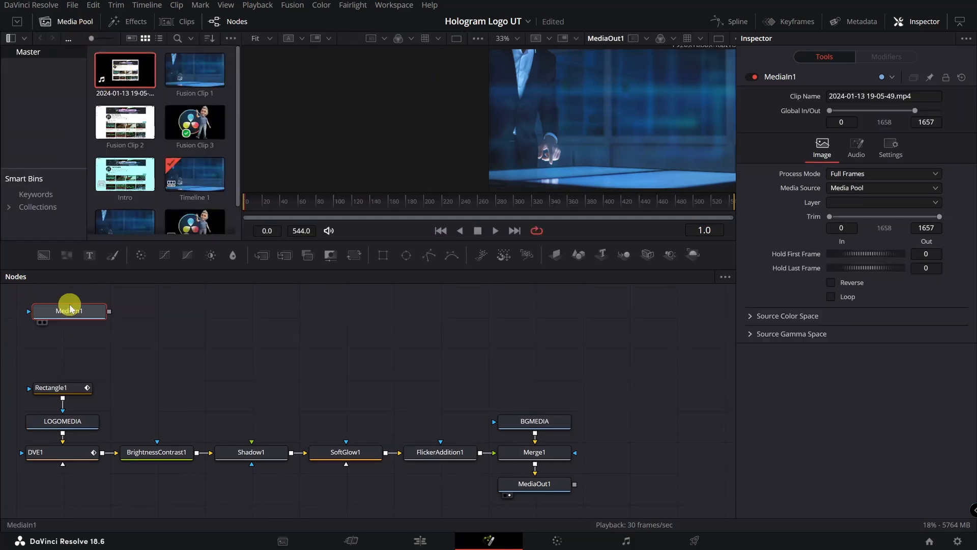
pyautogui.click(77, 21)
# - Duplicate the five effect nodes from DVE1 through FlickerAddition1 and place the copies beside MediaIn1
pyautogui.moveTo(9, 446); pyautogui.dragTo(456, 470)
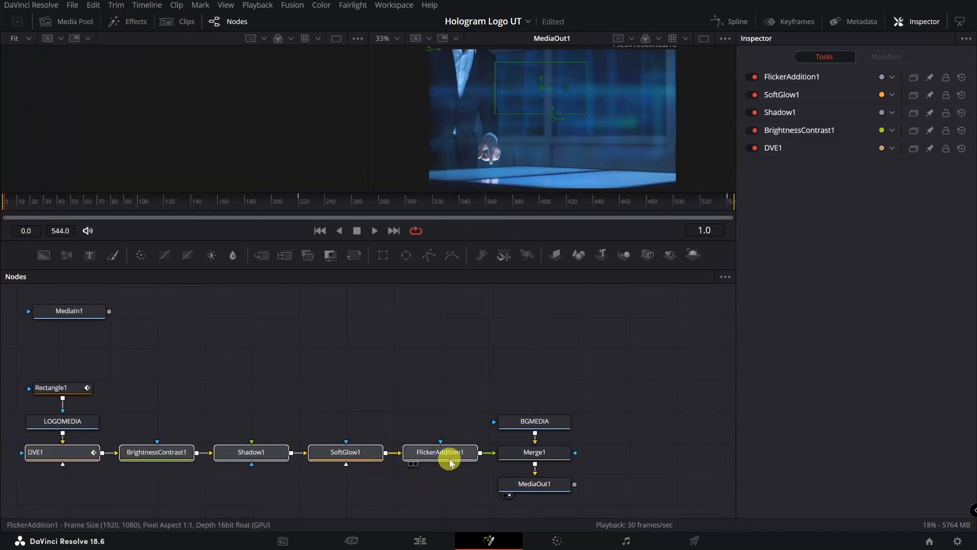
pyautogui.rightClick(449, 458)
pyautogui.click(506, 153)
pyautogui.click(312, 324)
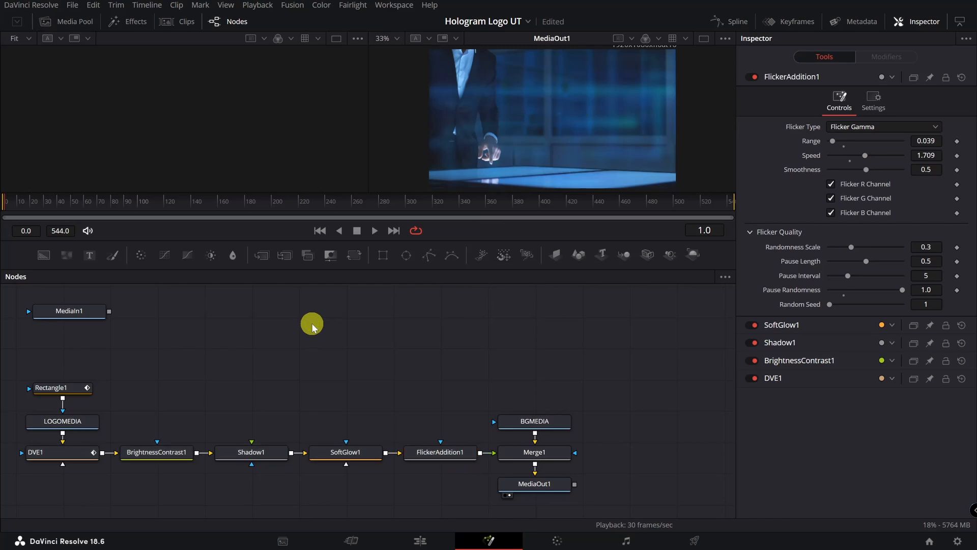
pyautogui.hotkey('ctrl', 'v')
pyautogui.moveTo(224, 327); pyautogui.dragTo(464, 321)
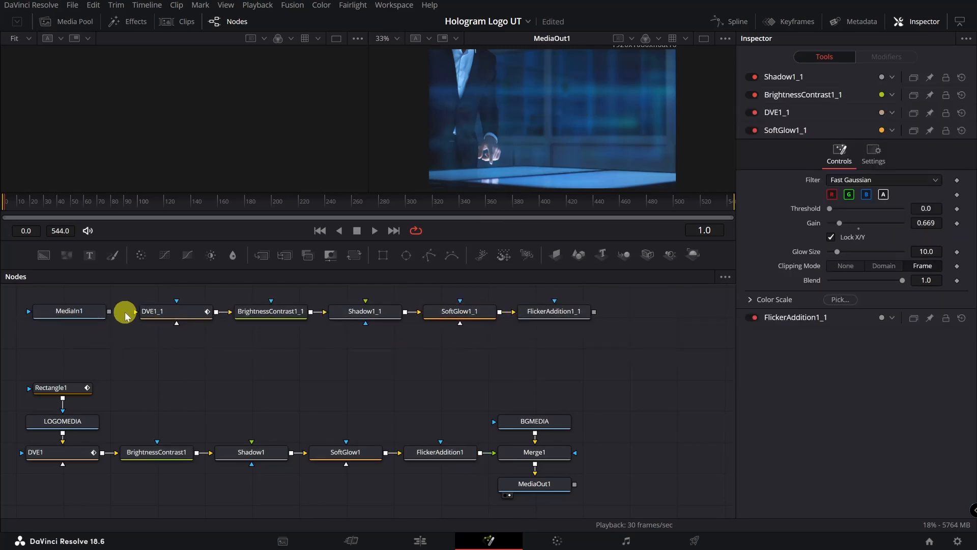
# - Connect MediaIn1 to DVE1_1 and reset all DVE1_1 settings to their defaults
pyautogui.moveTo(109, 311); pyautogui.dragTo(144, 315)
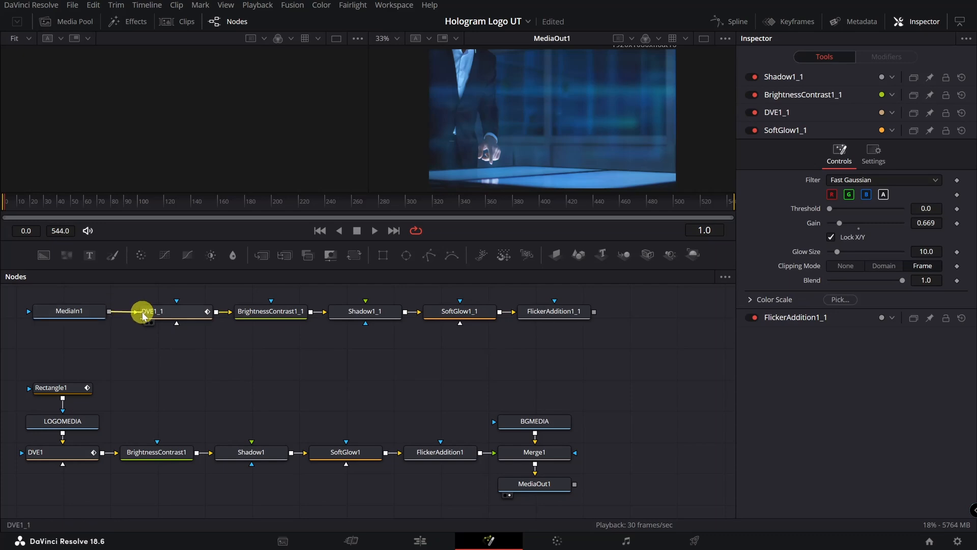
pyautogui.click(184, 310)
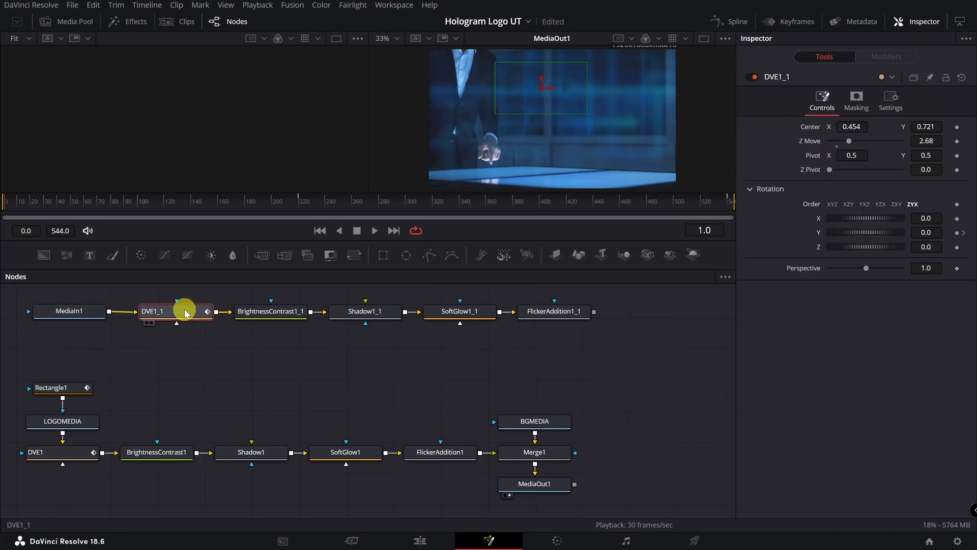
pyautogui.click(962, 77)
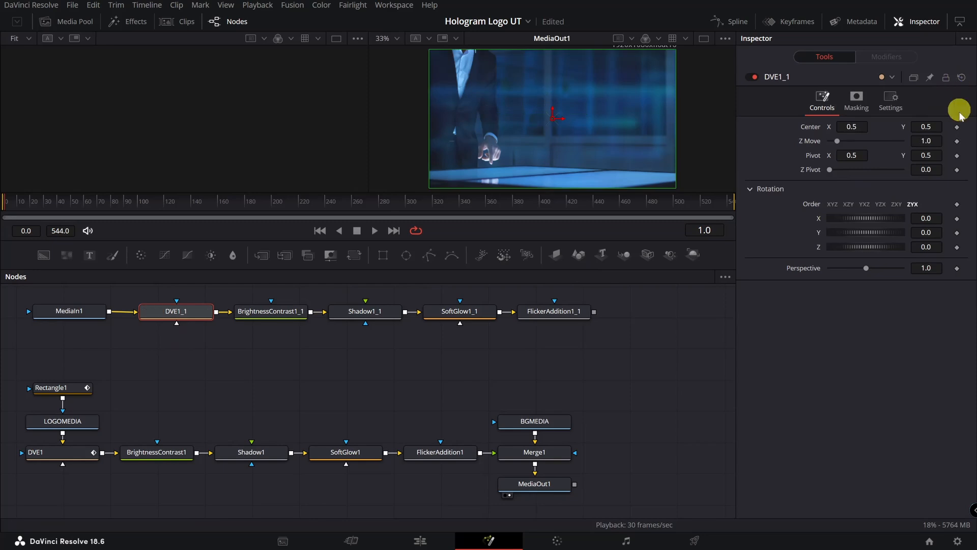
# - Move BGMEDIA, Merge1 and MediaOut1 aside, and merge the output of FlickerAddition1_1 with that of FlickerAddition1
pyautogui.moveTo(500, 395); pyautogui.dragTo(596, 507)
pyautogui.moveTo(550, 425); pyautogui.dragTo(677, 422)
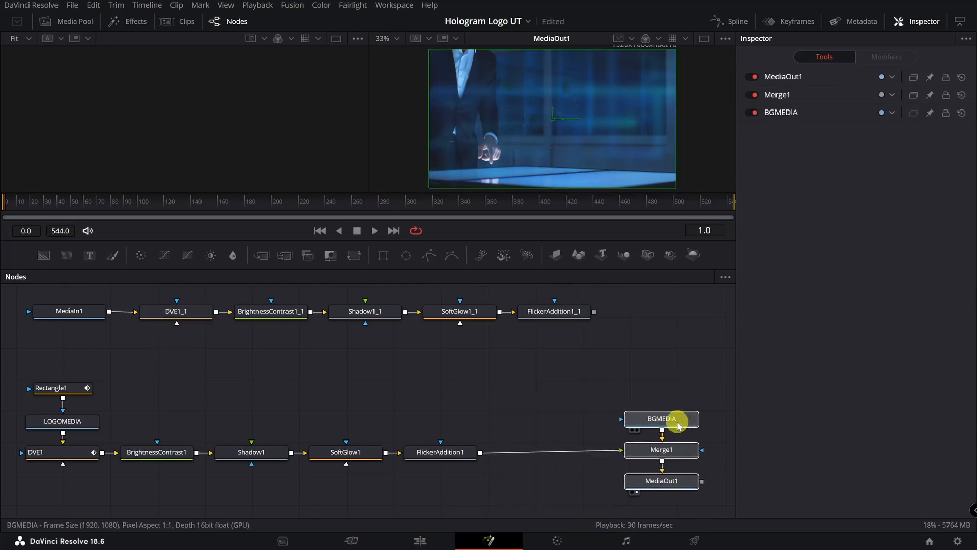
pyautogui.moveTo(594, 311); pyautogui.dragTo(479, 455)
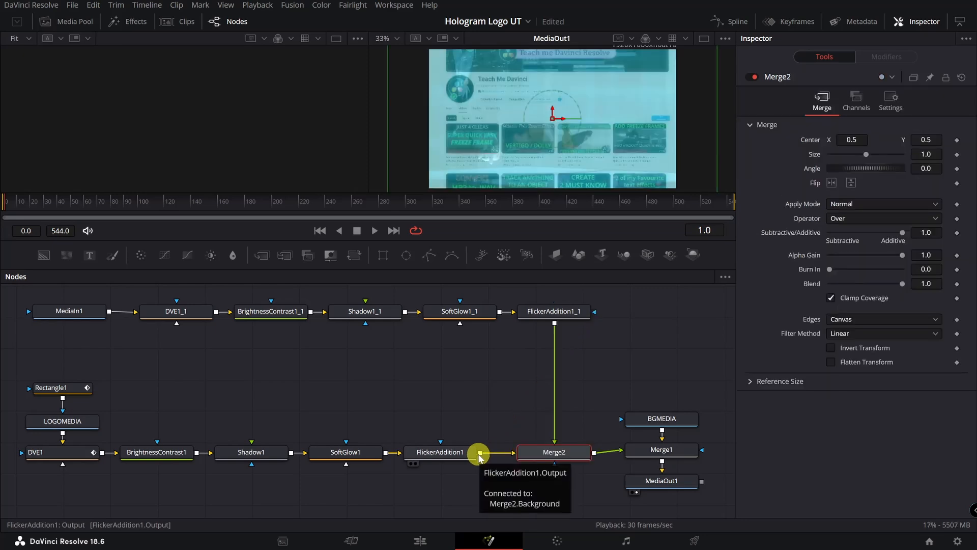
# - In DVE1_1, set Z Move to 3.54, center to about X 0.721 and Y 0.704, and Y rotation to -31.3 for the website clip
pyautogui.moveTo(312, 246); pyautogui.dragTo(312, 322)
pyautogui.click(187, 389)
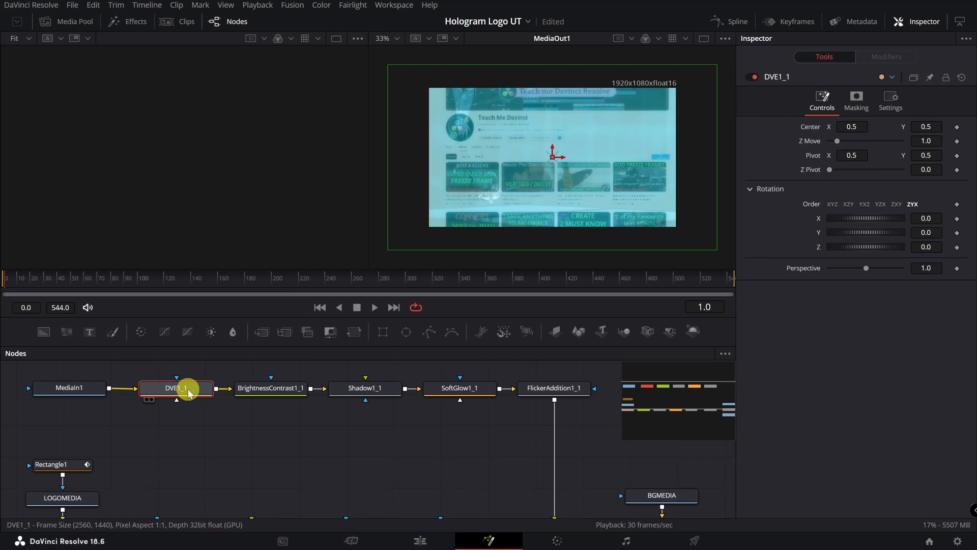
pyautogui.moveTo(839, 141); pyautogui.dragTo(853, 141)
pyautogui.moveTo(552, 156); pyautogui.dragTo(622, 122)
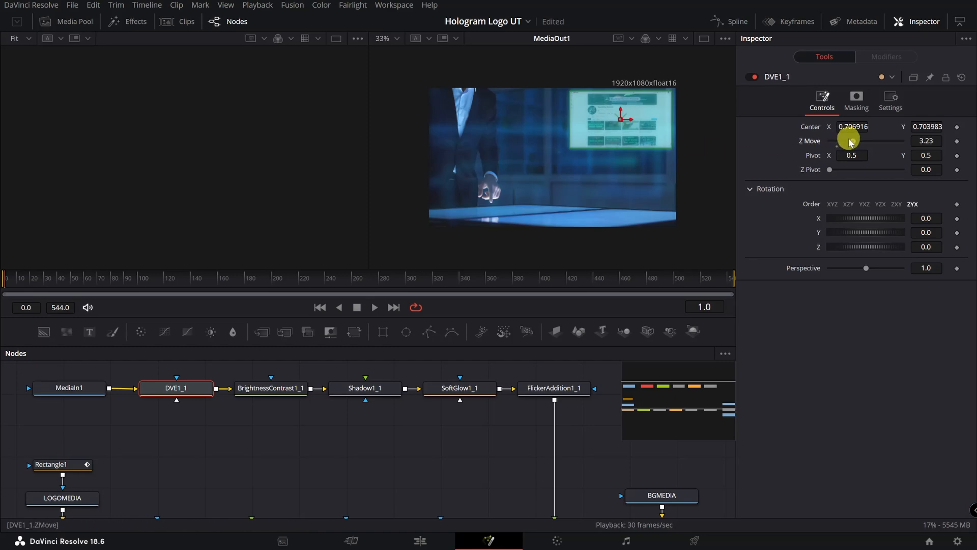
pyautogui.moveTo(849, 138); pyautogui.dragTo(851, 139)
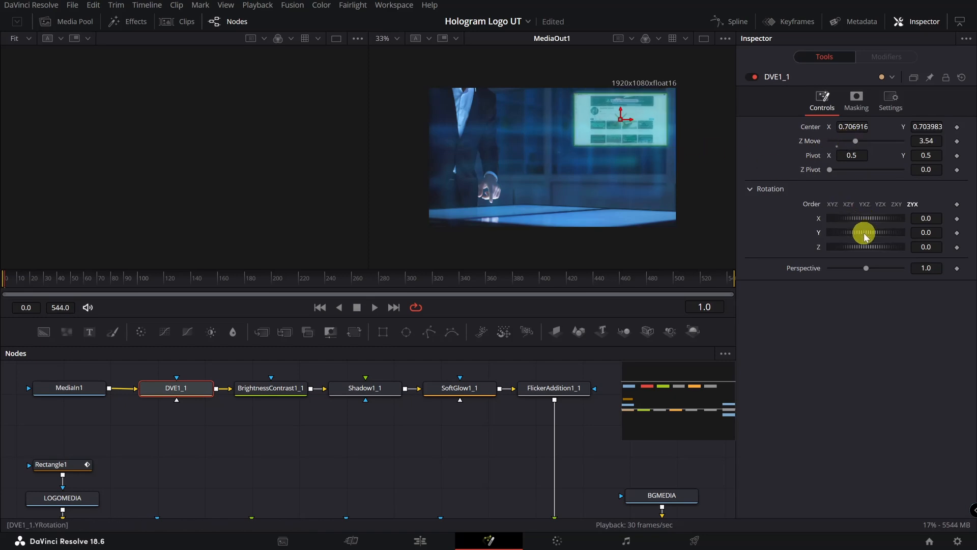
pyautogui.moveTo(865, 235); pyautogui.dragTo(858, 234)
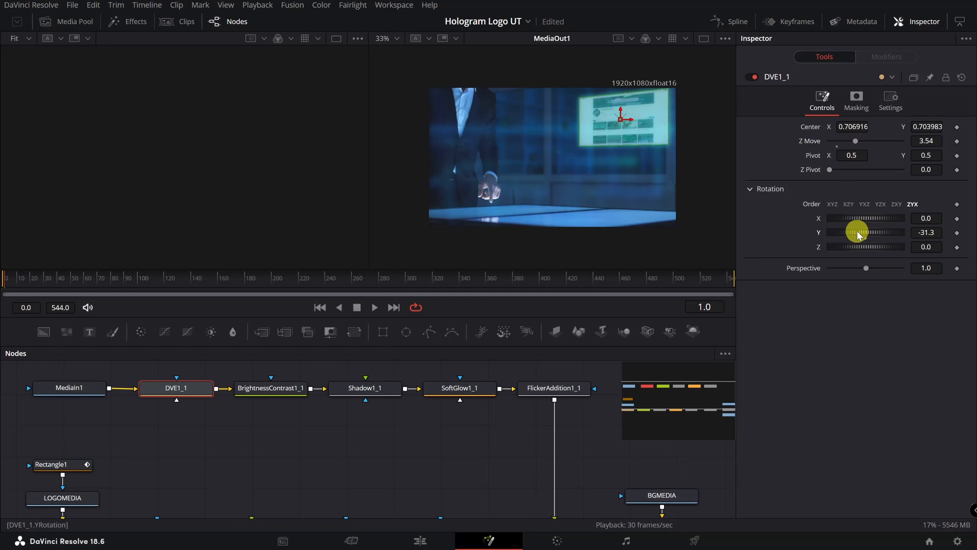
pyautogui.moveTo(849, 127); pyautogui.dragTo(853, 126)
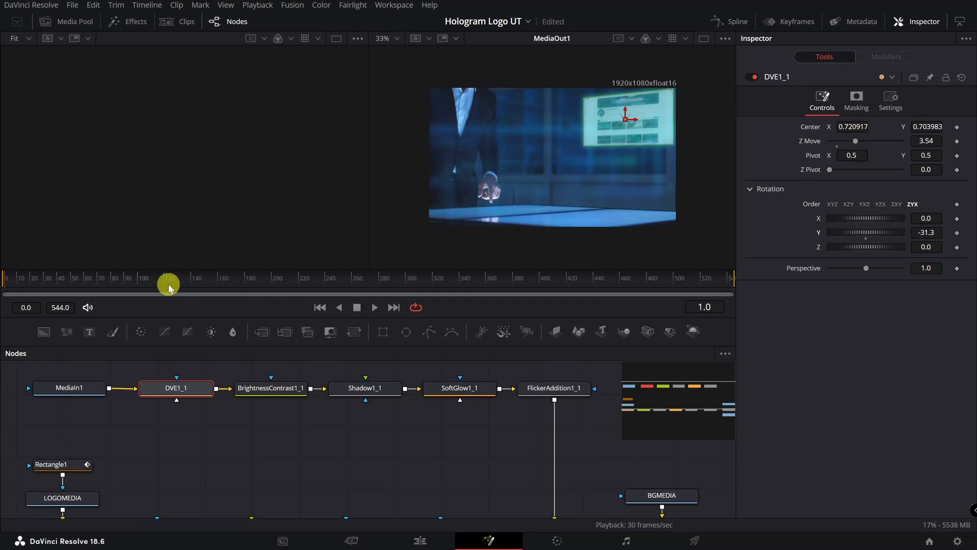
# - Show MediaOut1 in a single enlarged viewer and play the composition to check both holograms
pyautogui.click(375, 307)
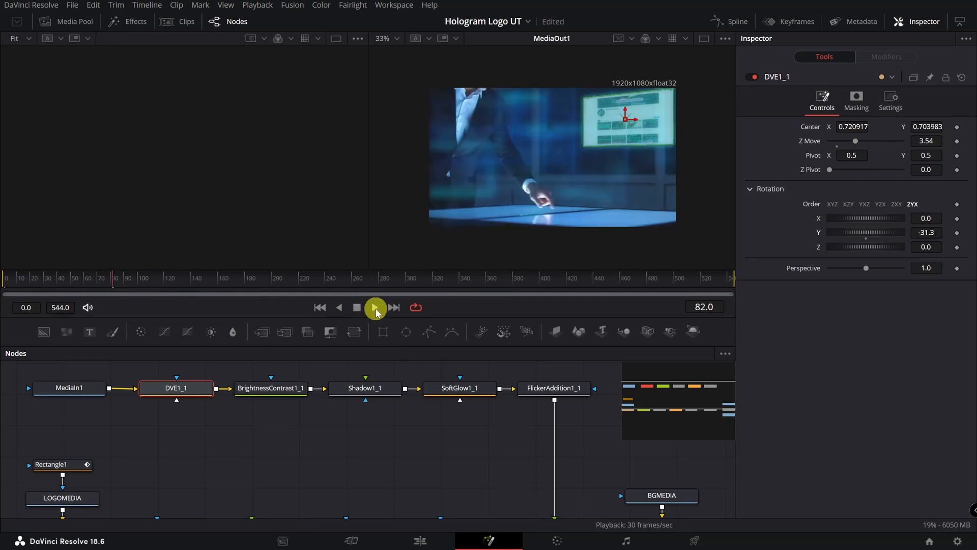
pyautogui.click(704, 38)
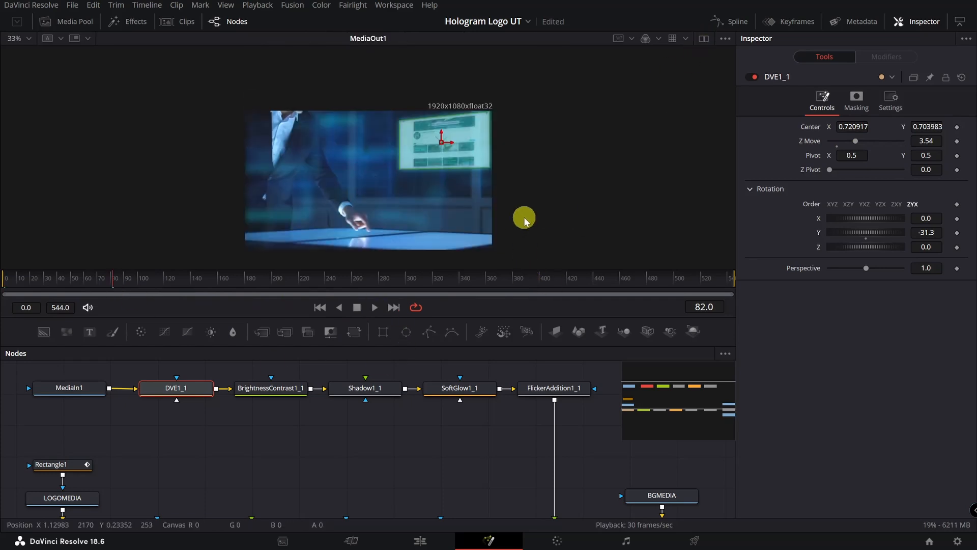
pyautogui.scroll(3, 524, 219)
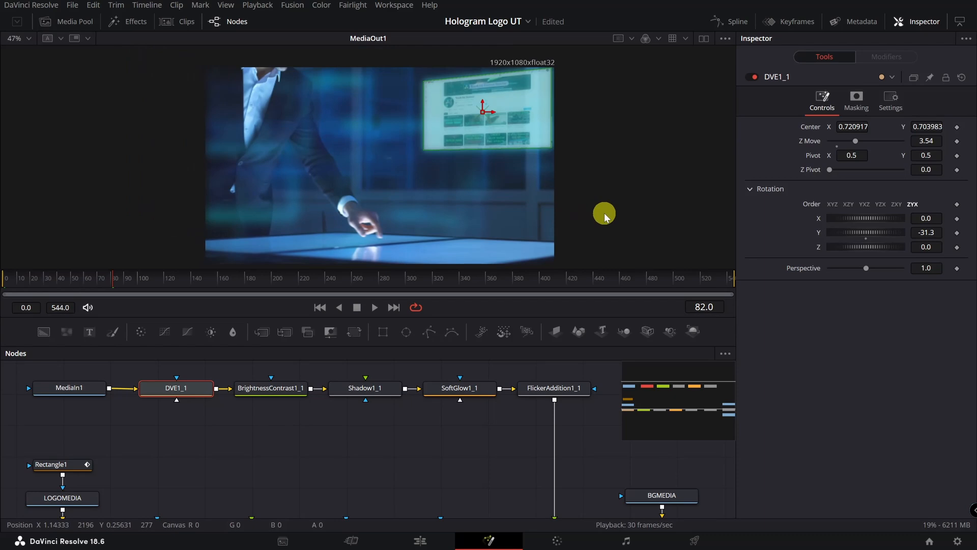
pyautogui.click(375, 308)
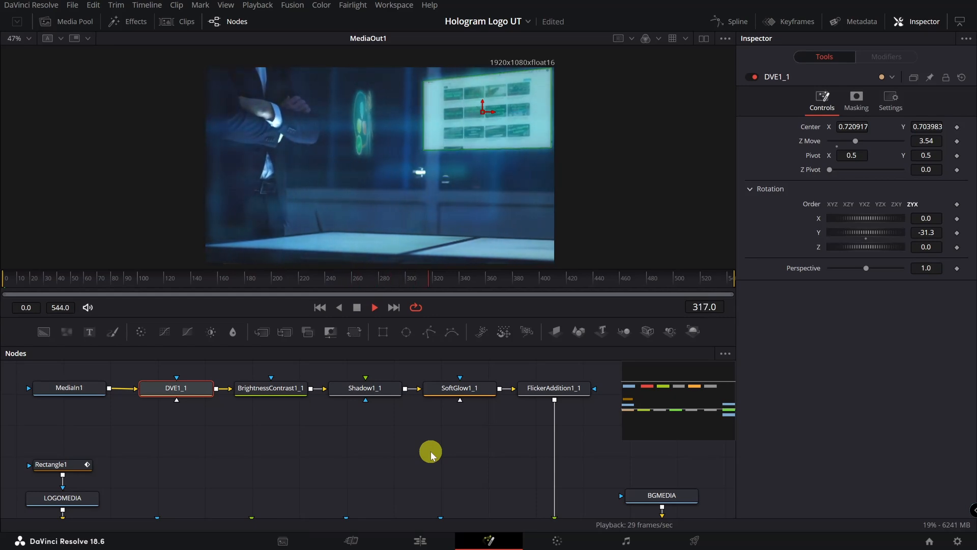
pyautogui.moveTo(668, 500)
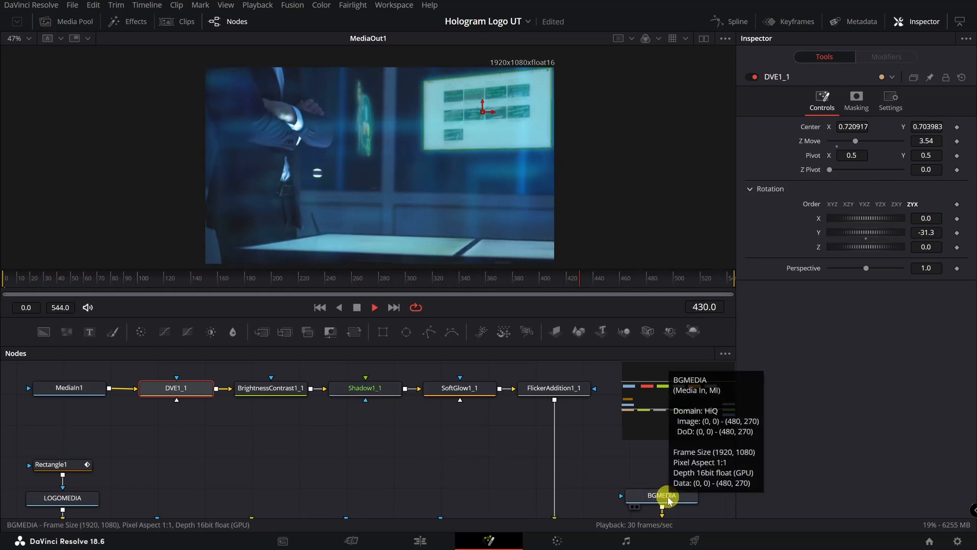